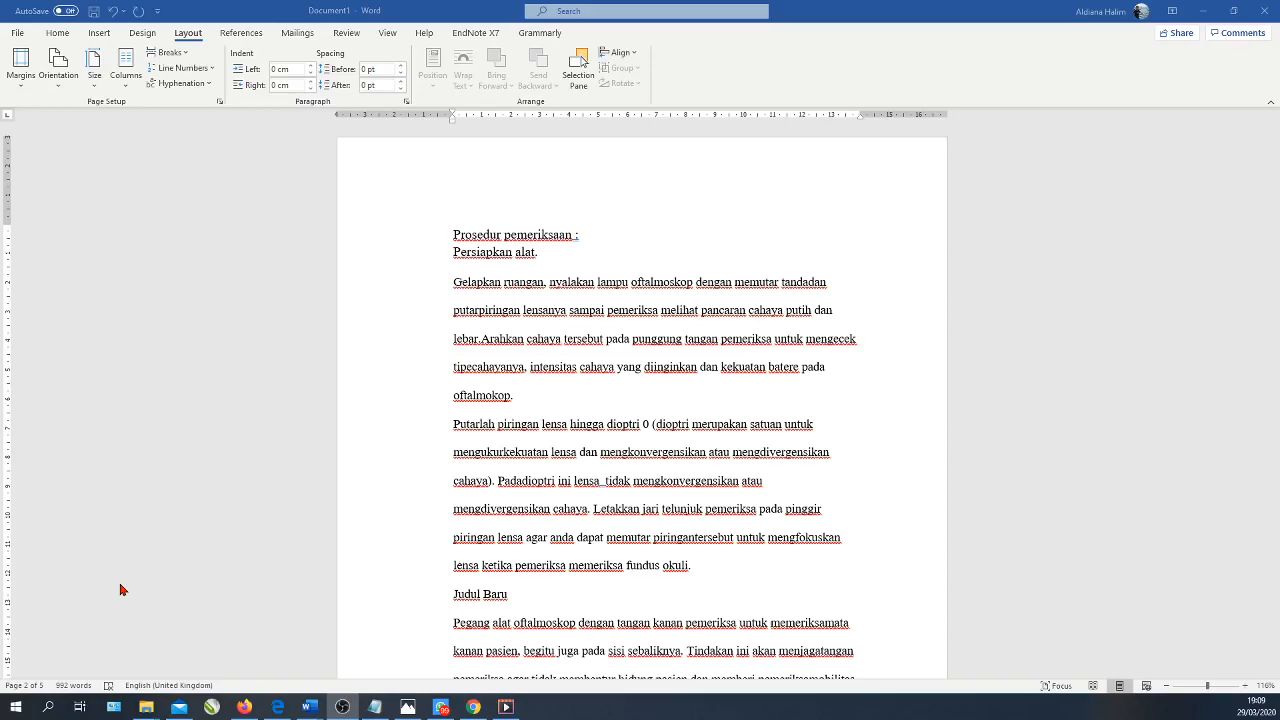
Look through the document's text to see where the "Judul Baru" heading sits among the paragraphs.
{"action": "scroll", "coordinate": [381, 517], "scroll_direction": "down", "scroll_amount": 3}
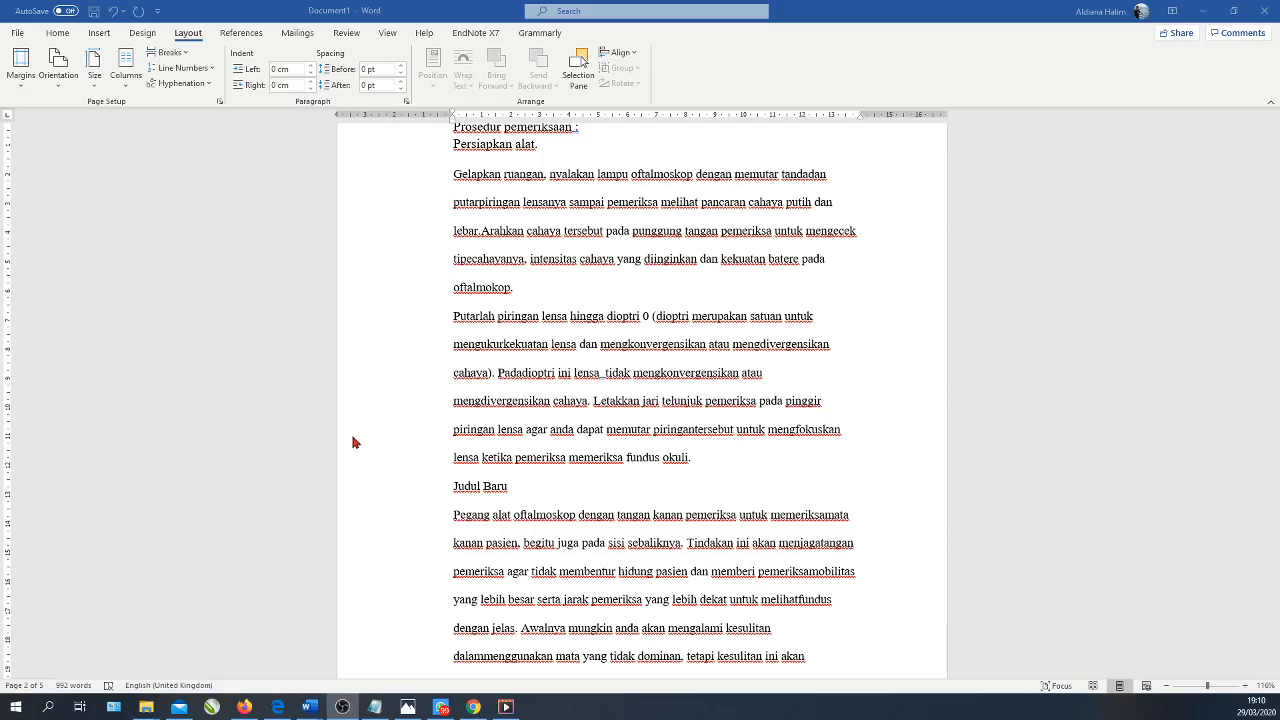
{"action": "scroll", "coordinate": [352, 441], "scroll_direction": "up", "scroll_amount": 2}
{"action": "scroll", "coordinate": [354, 447], "scroll_direction": "down", "scroll_amount": 6}
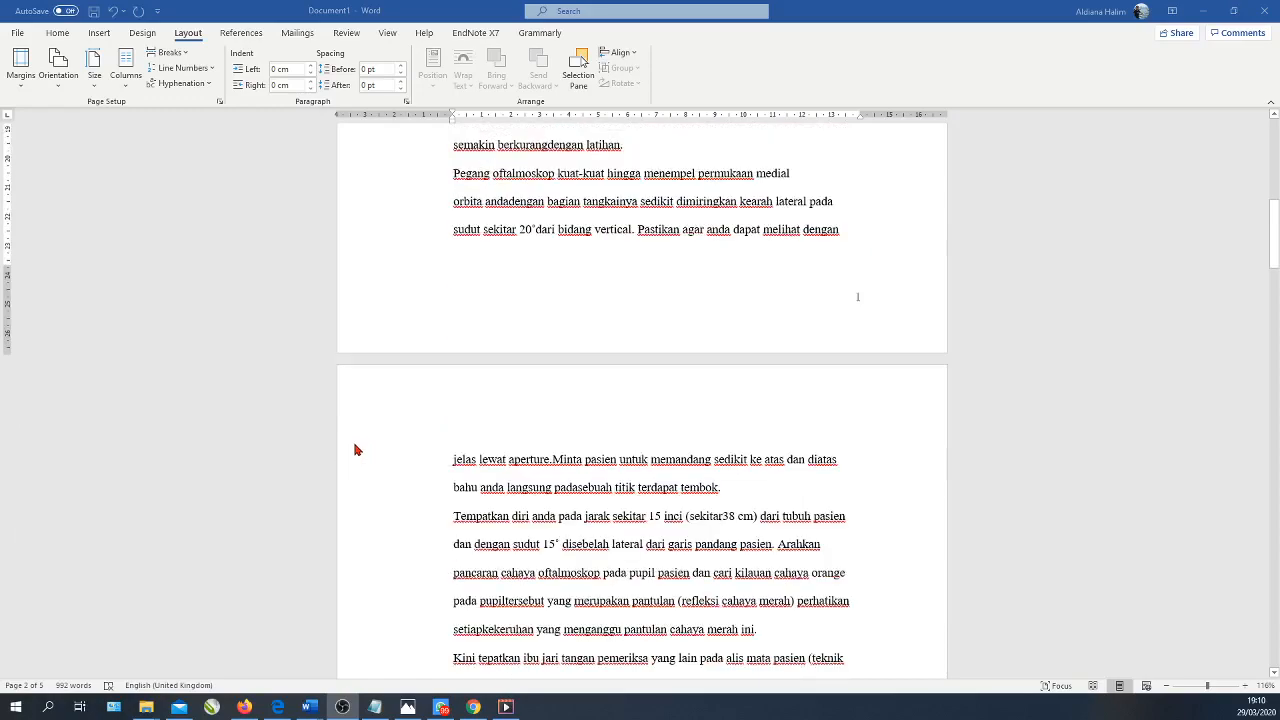
{"action": "scroll", "coordinate": [363, 457], "scroll_direction": "up", "scroll_amount": 3}
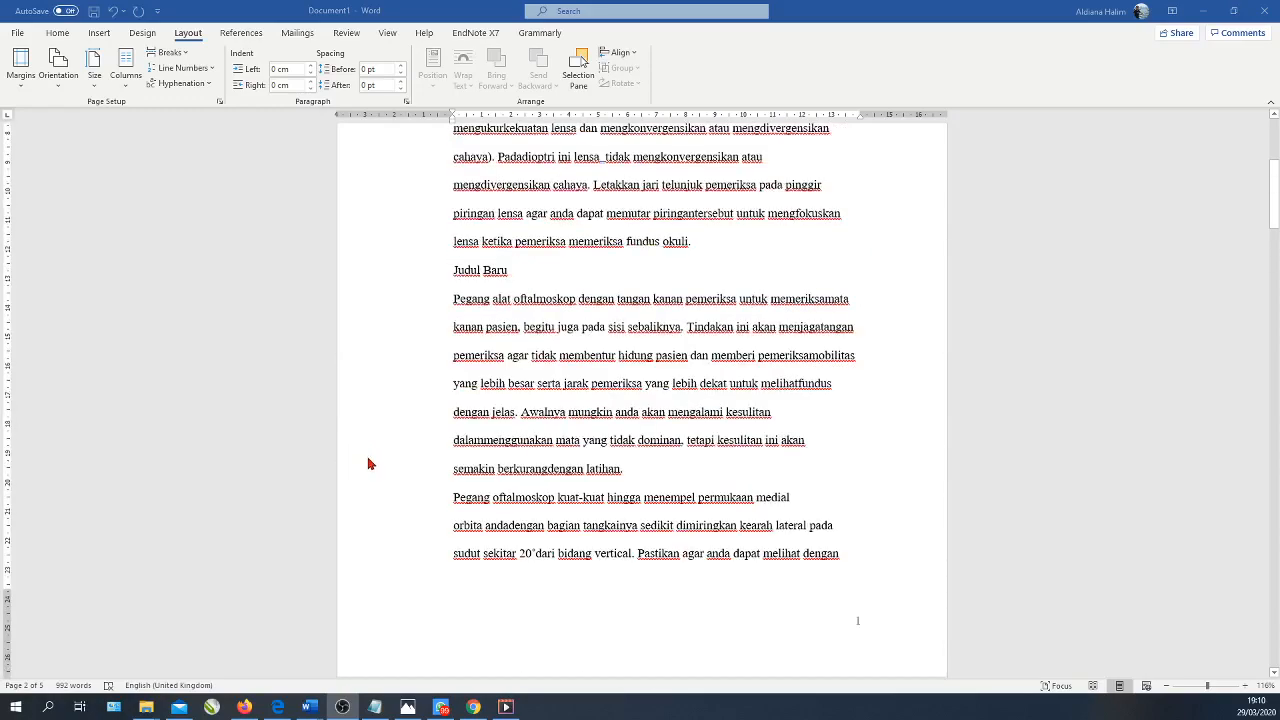
{"action": "scroll", "coordinate": [368, 462], "scroll_direction": "up", "scroll_amount": 3}
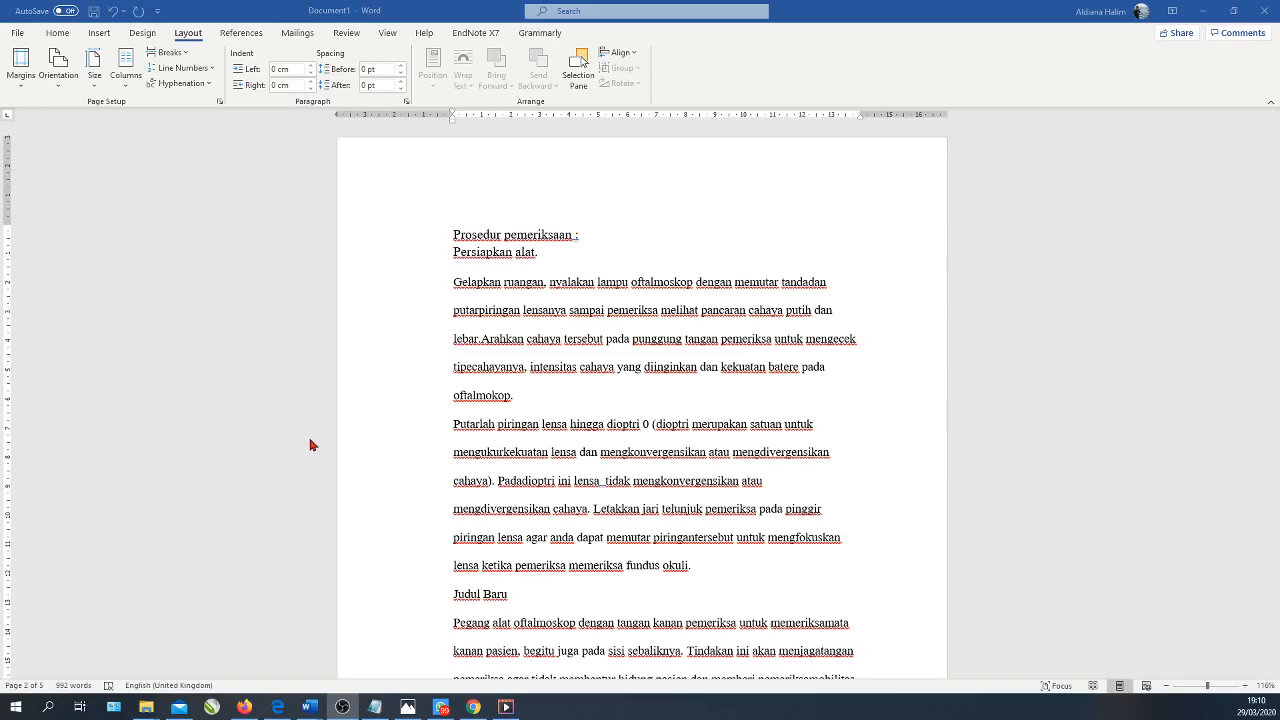
{"action": "scroll", "coordinate": [308, 445], "scroll_direction": "down", "scroll_amount": 1}
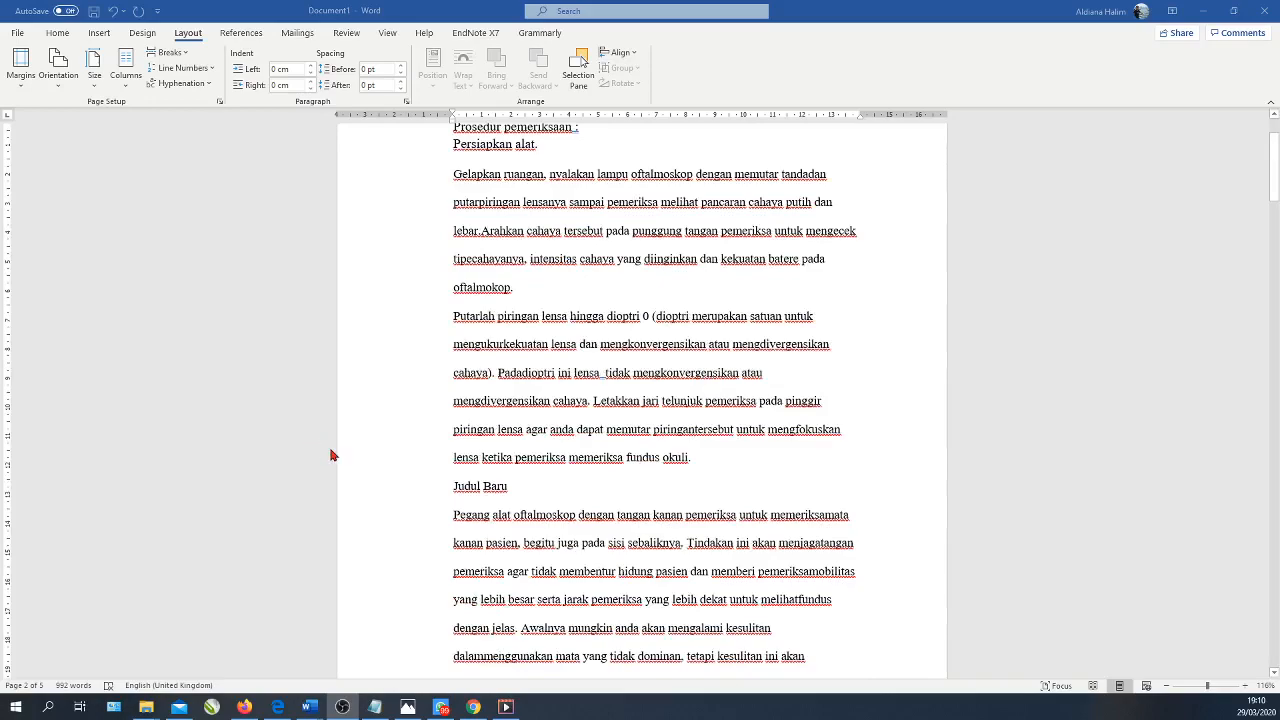
{"action": "scroll", "coordinate": [478, 433], "scroll_direction": "up", "scroll_amount": 1}
{"action": "scroll", "coordinate": [468, 434], "scroll_direction": "down", "scroll_amount": 5}
{"action": "scroll", "coordinate": [467, 436], "scroll_direction": "down", "scroll_amount": 15}
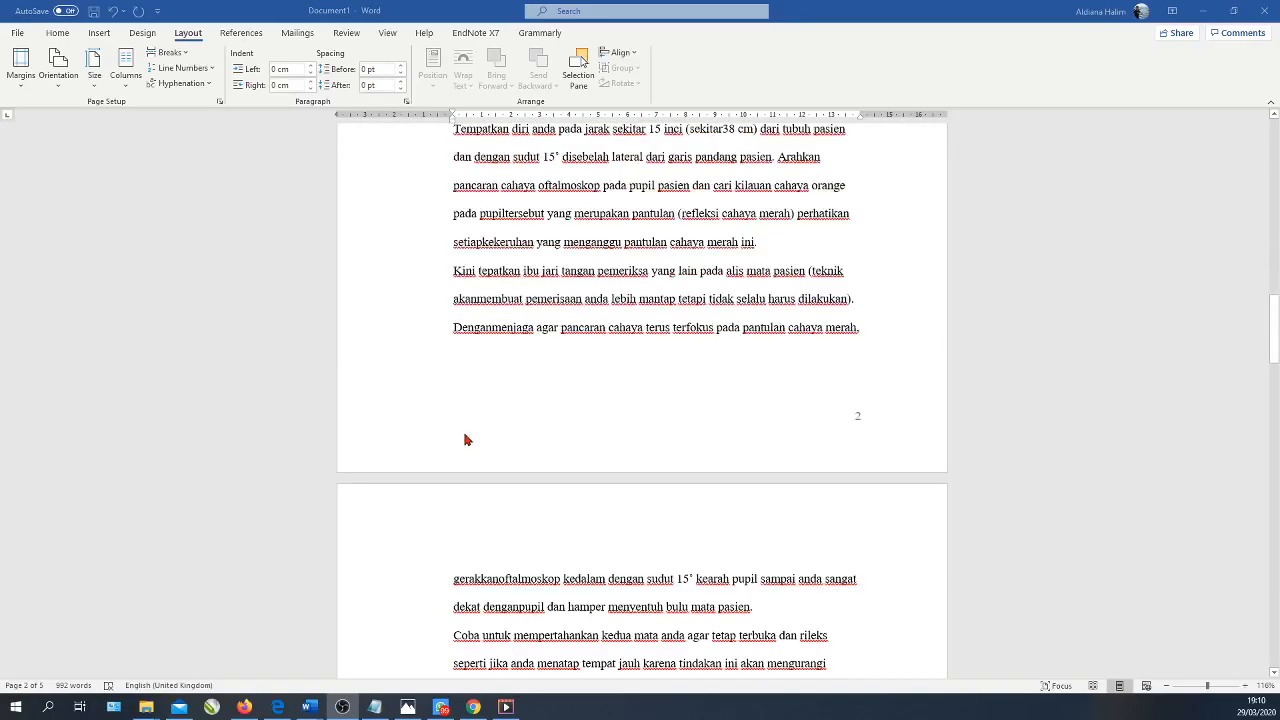
{"action": "scroll", "coordinate": [462, 446], "scroll_direction": "up", "scroll_amount": 15}
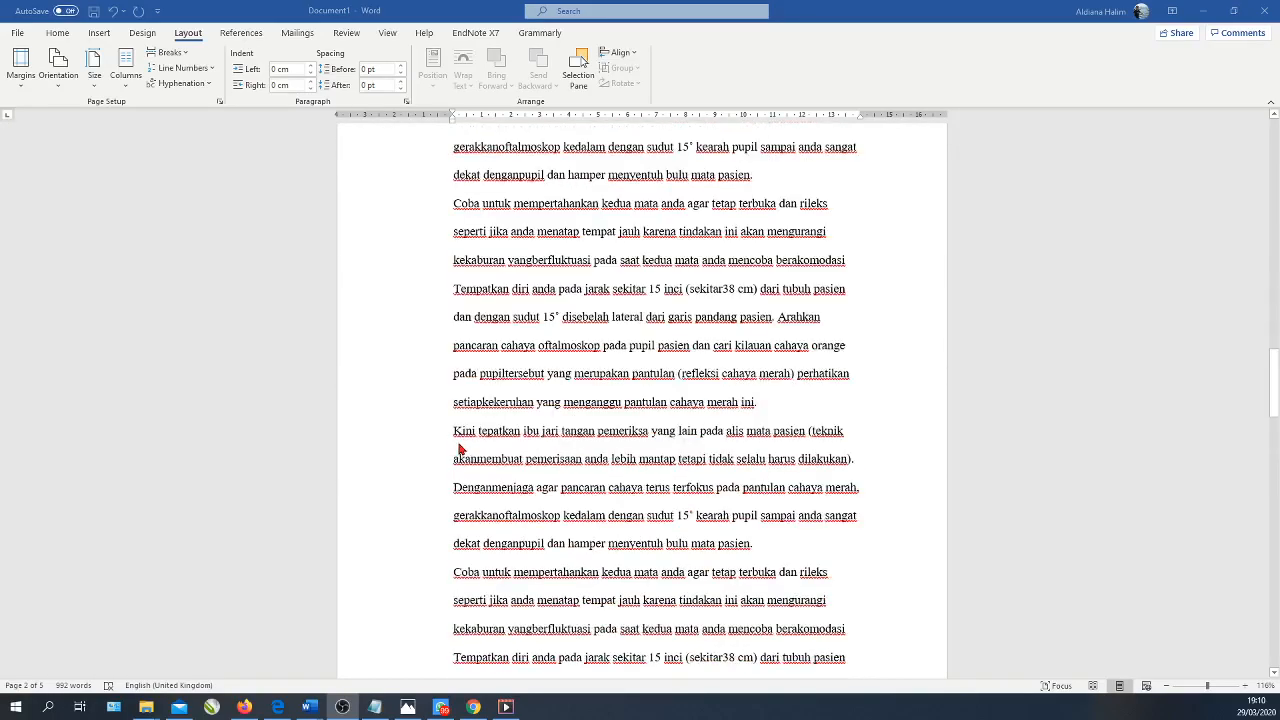
{"action": "scroll", "coordinate": [458, 448], "scroll_direction": "up", "scroll_amount": 5}
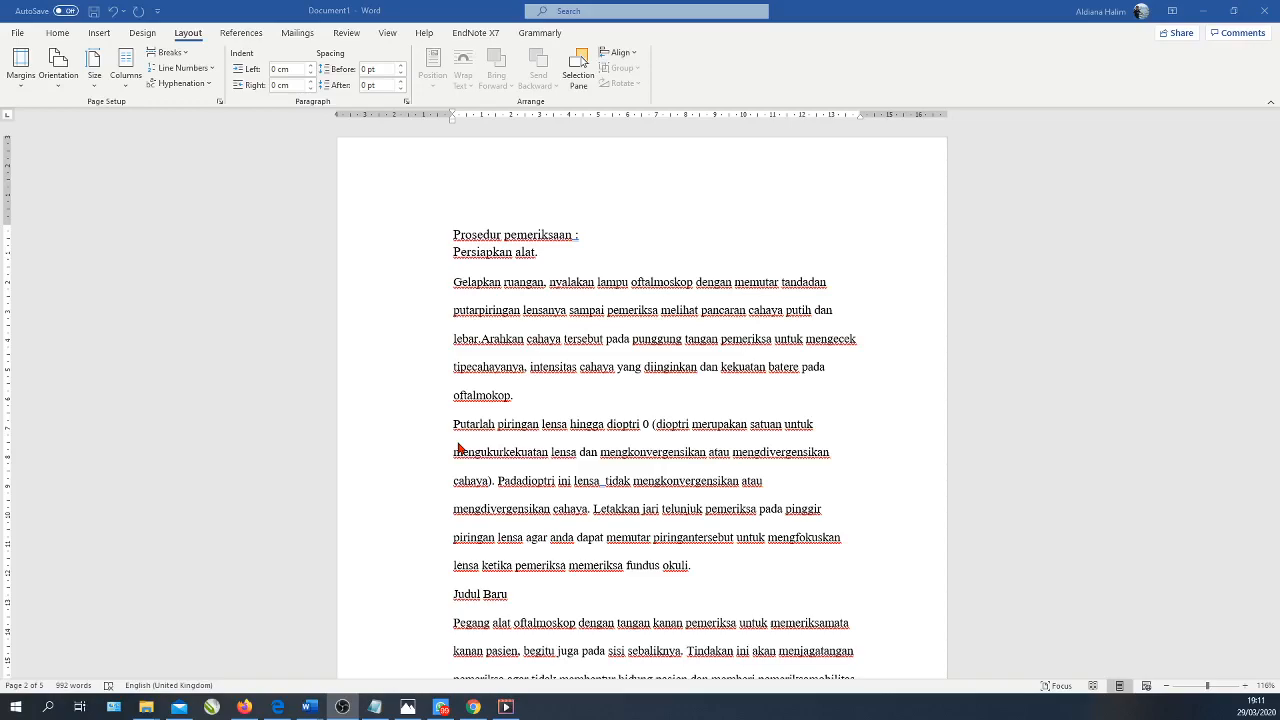
{"action": "scroll", "coordinate": [460, 450], "scroll_direction": "down", "scroll_amount": 2}
{"action": "scroll", "coordinate": [463, 454], "scroll_direction": "down", "scroll_amount": 2}
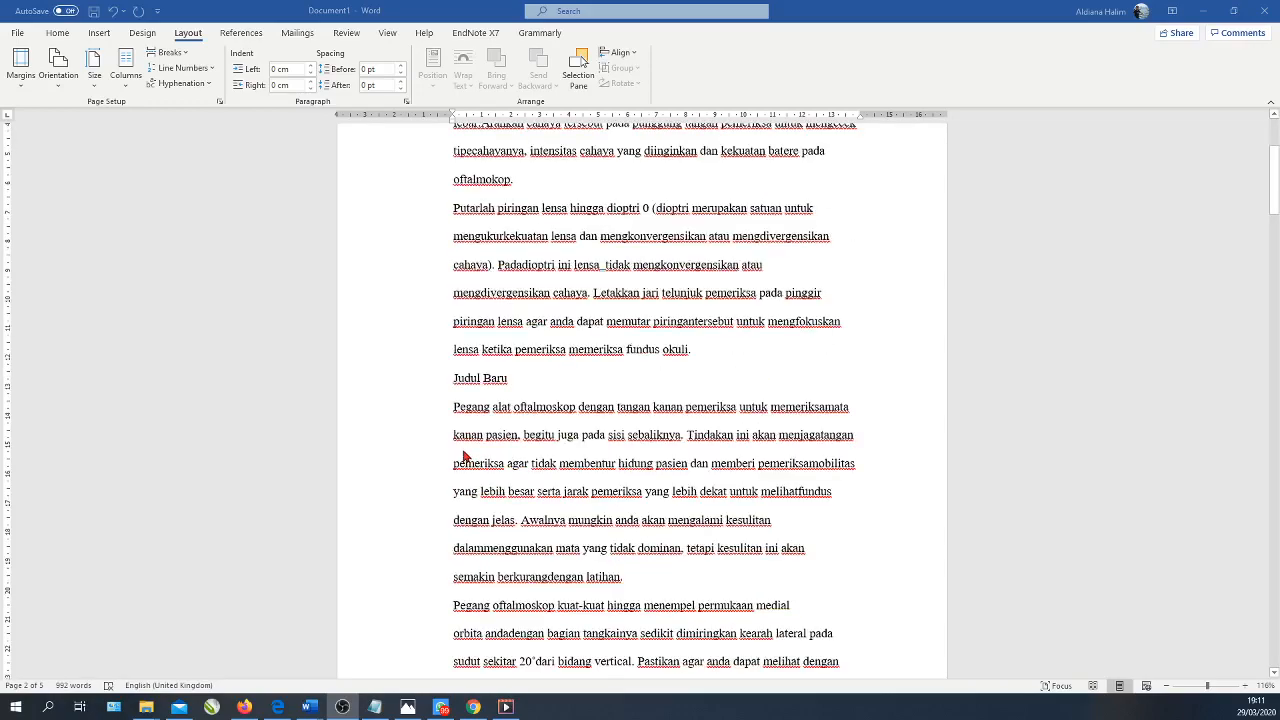
{"action": "scroll", "coordinate": [464, 456], "scroll_direction": "up", "scroll_amount": 2}
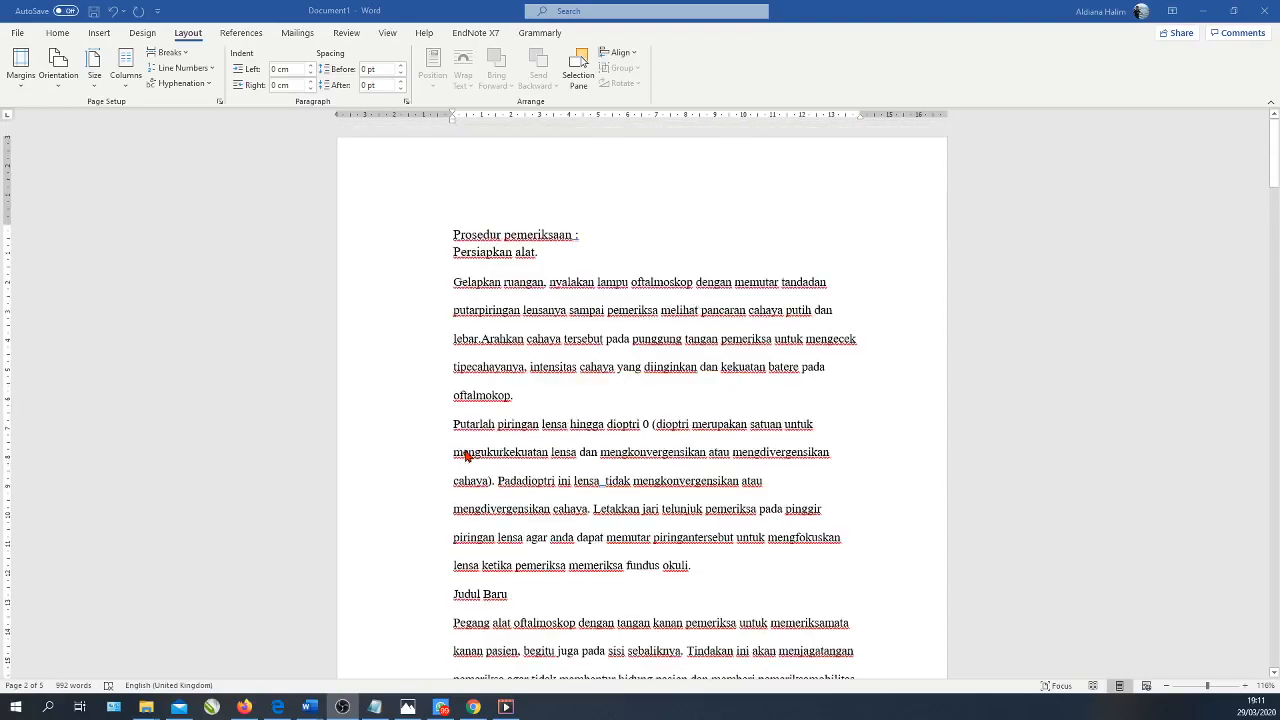
{"action": "scroll", "coordinate": [464, 456], "scroll_direction": "down", "scroll_amount": 4}
{"action": "scroll", "coordinate": [464, 456], "scroll_direction": "up", "scroll_amount": 2}
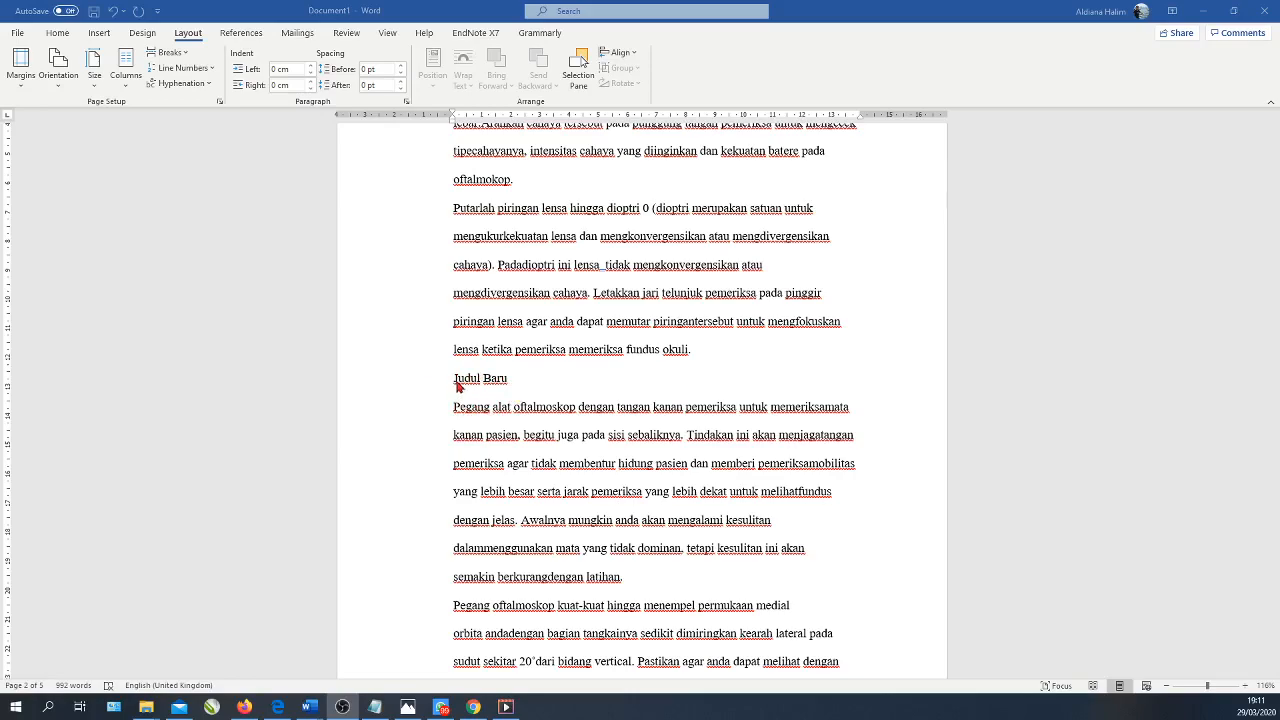
Place the text cursor directly before the "Judul Baru" heading.
{"action": "left_click", "coordinate": [455, 382]}
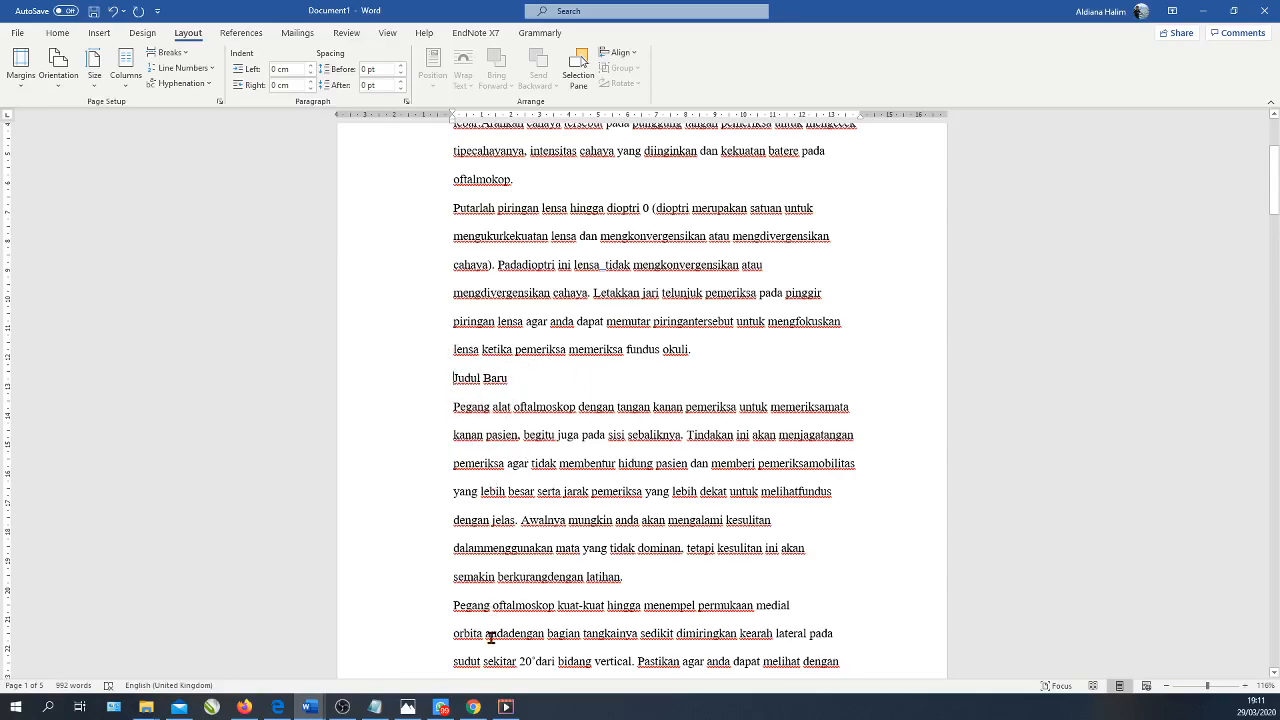
{"action": "scroll", "coordinate": [485, 636], "scroll_direction": "down", "scroll_amount": 2}
{"action": "scroll", "coordinate": [485, 636], "scroll_direction": "up", "scroll_amount": 2}
Try to push the "Judul Baru" heading onto the next page with empty paragraphs, and undo them.
{"action": "key", "text": "Return"}
{"action": "key", "text": "Return"}
{"action": "key", "text": "Return"}
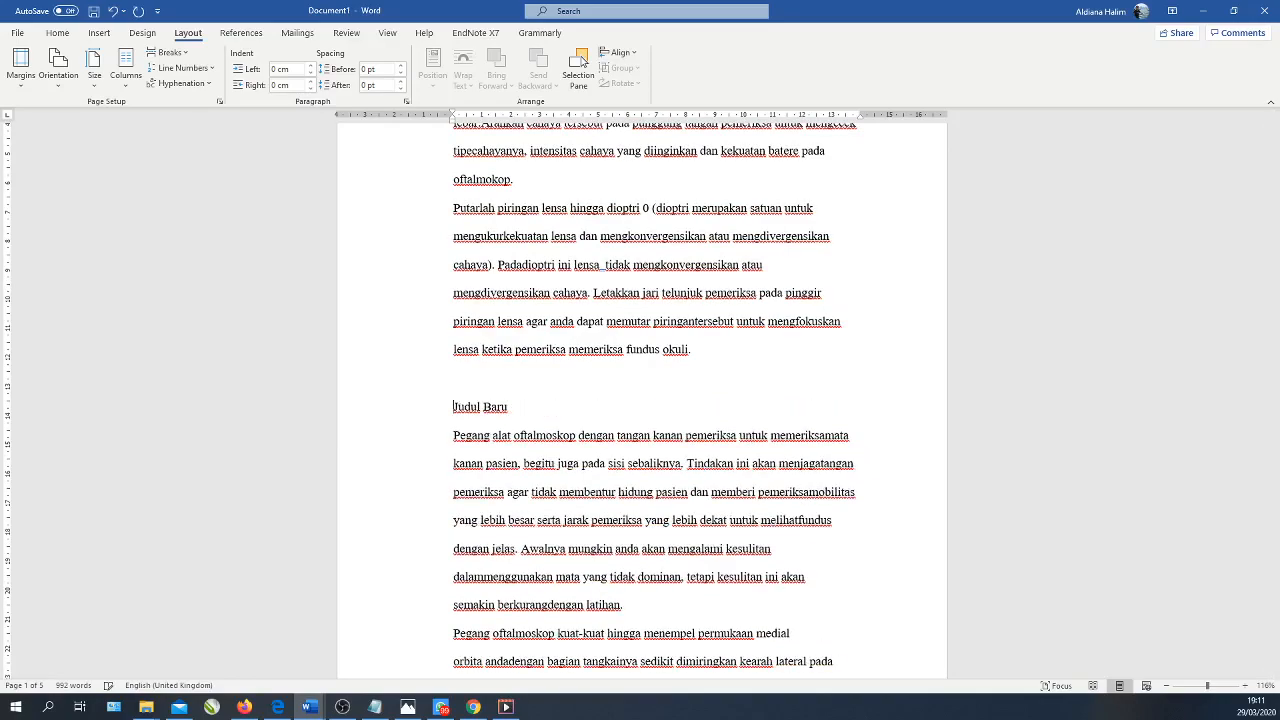
{"action": "key", "text": "Return"}
{"action": "key", "text": "Return"}
{"action": "key", "text": "Return"}
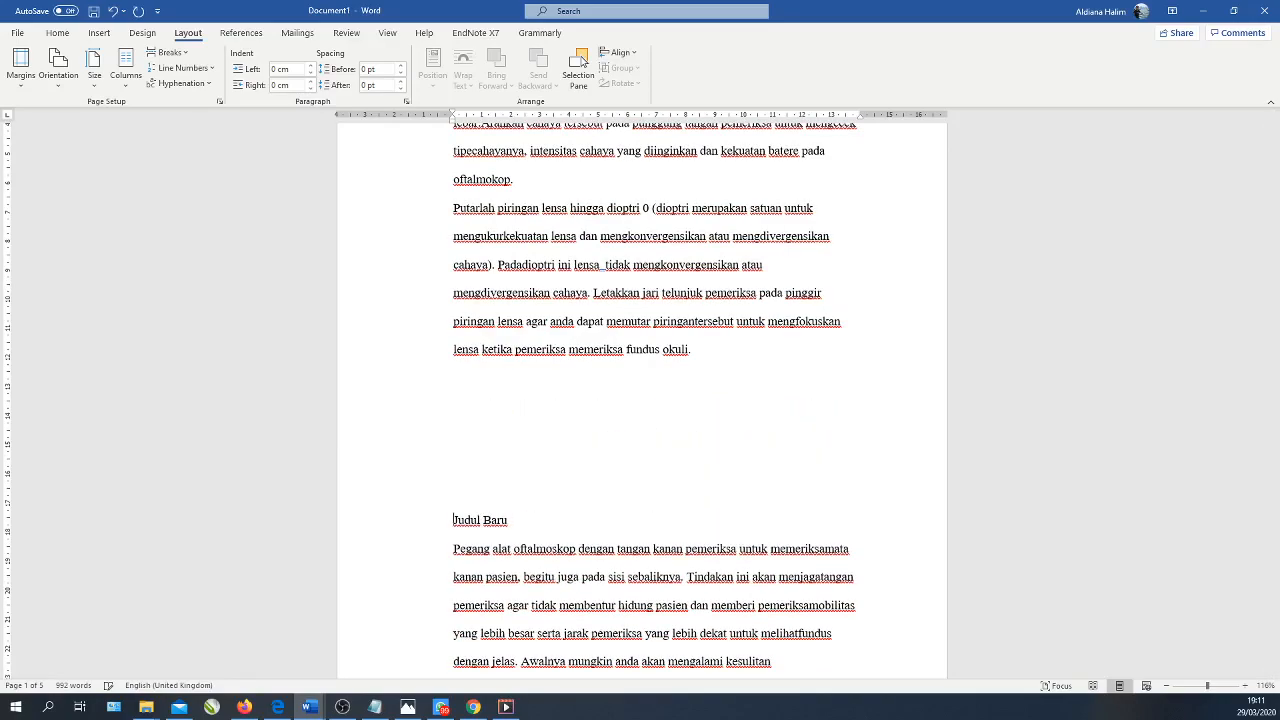
{"action": "key", "text": "Return"}
{"action": "key", "text": "Return"}
{"action": "key", "text": "Return"}
{"action": "key", "text": "Return"}
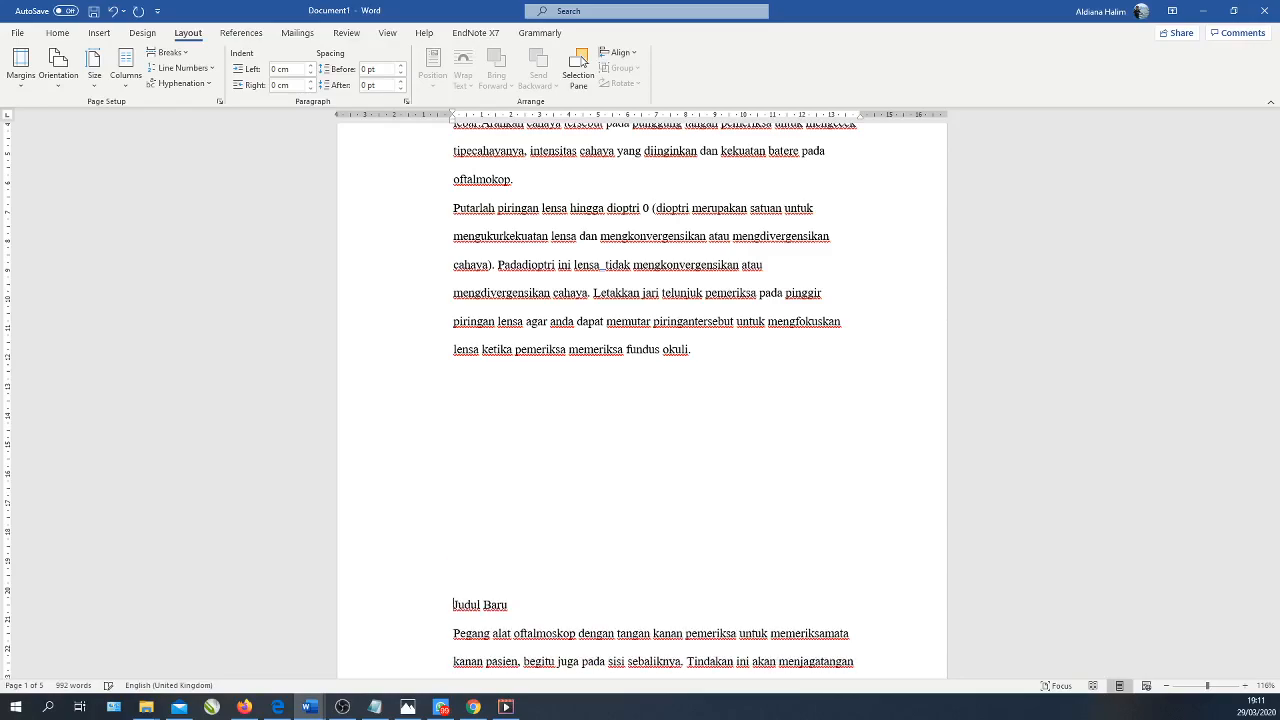
{"action": "key", "text": "Return"}
{"action": "key", "text": "Return"}
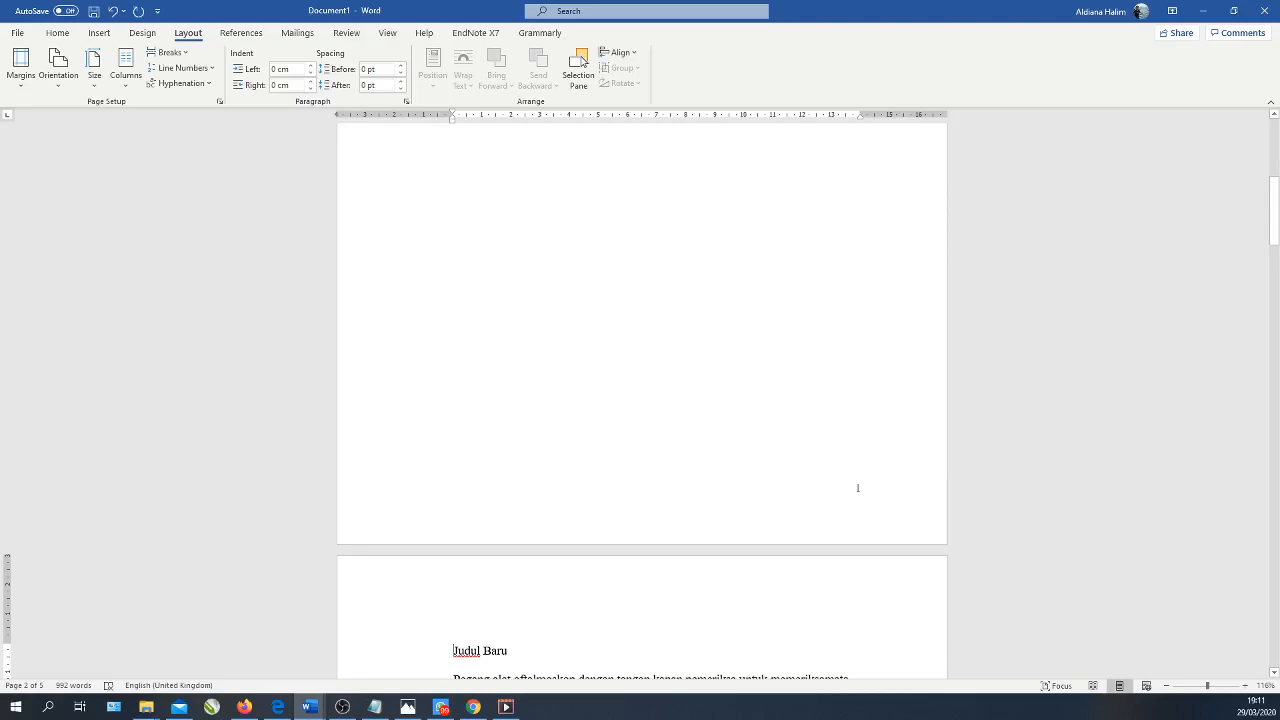
{"action": "scroll", "coordinate": [471, 550], "scroll_direction": "up", "scroll_amount": 5}
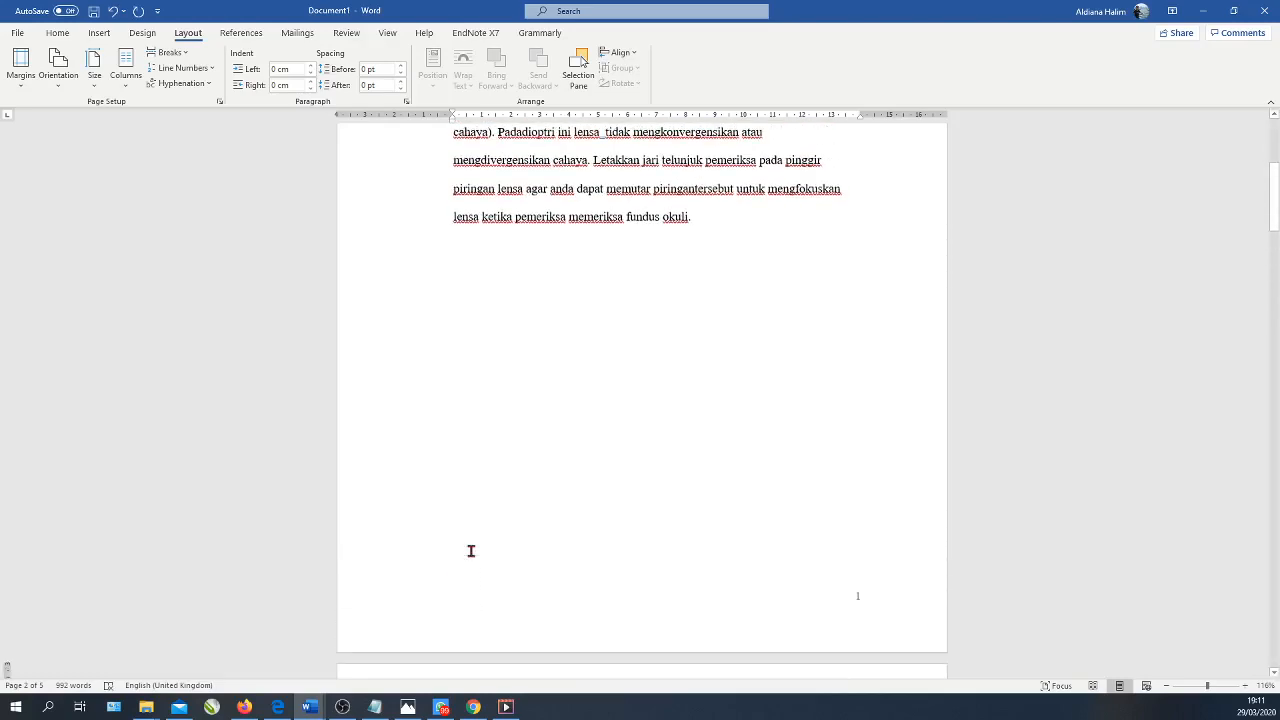
{"action": "scroll", "coordinate": [471, 550], "scroll_direction": "up", "scroll_amount": 1}
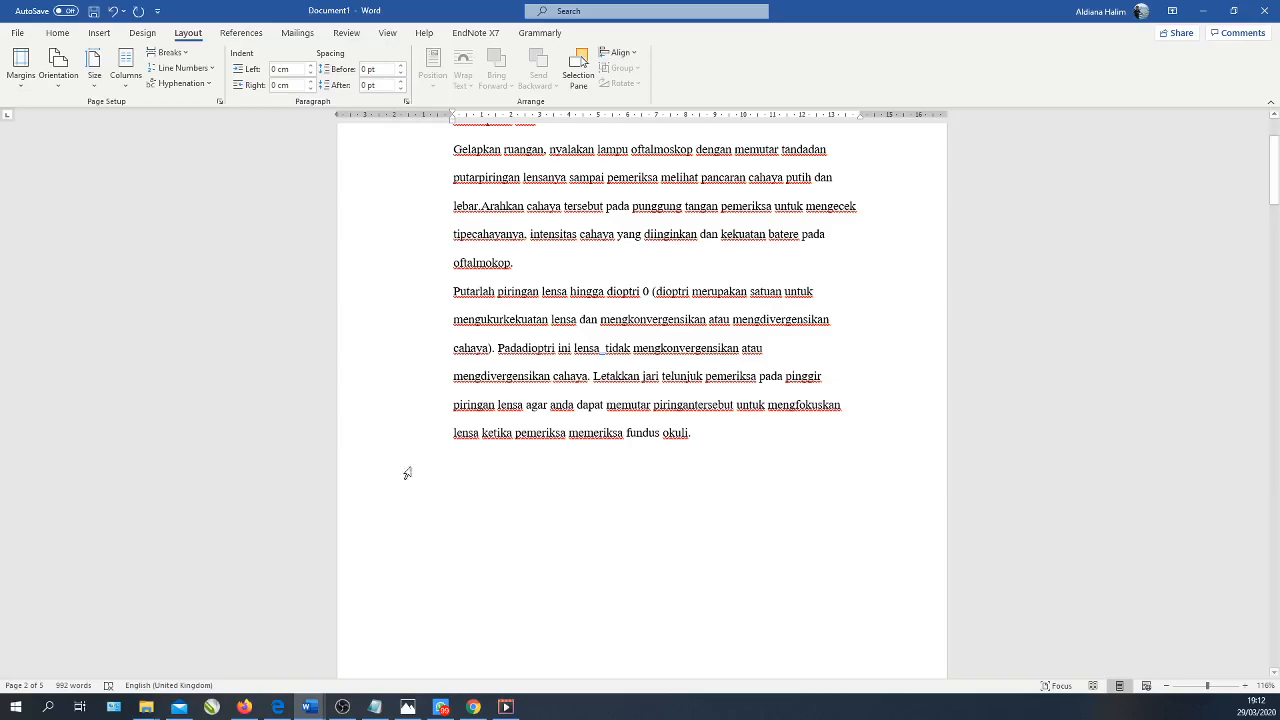
{"action": "left_click", "coordinate": [112, 11]}
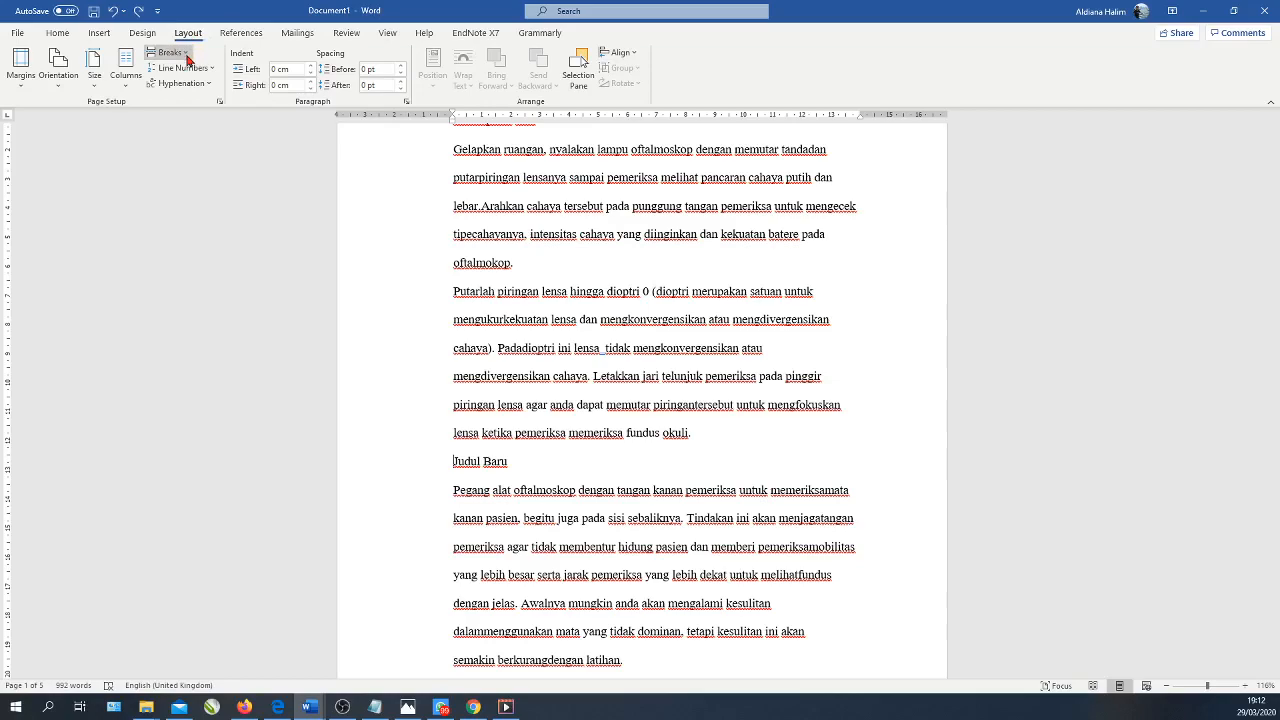
Try the Page option of the layout breaks before the "Judul Baru" heading, and undo the break.
{"action": "left_click", "coordinate": [187, 58]}
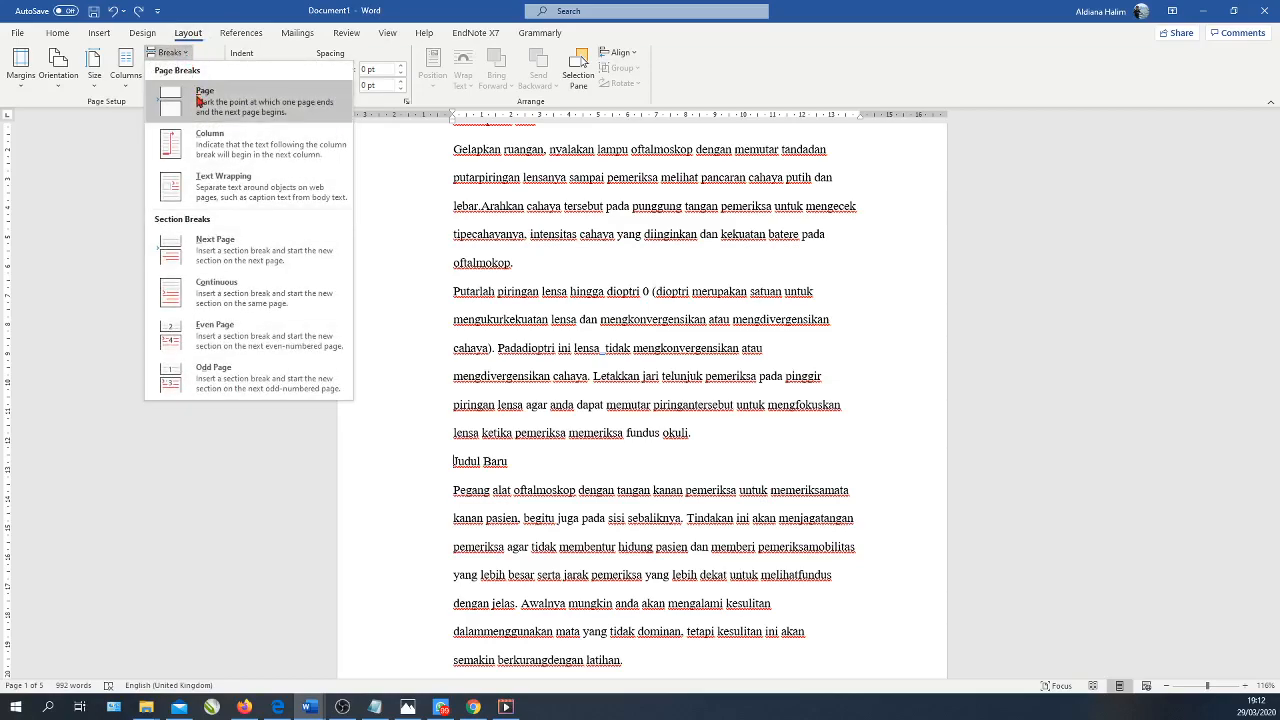
{"action": "left_click", "coordinate": [110, 132]}
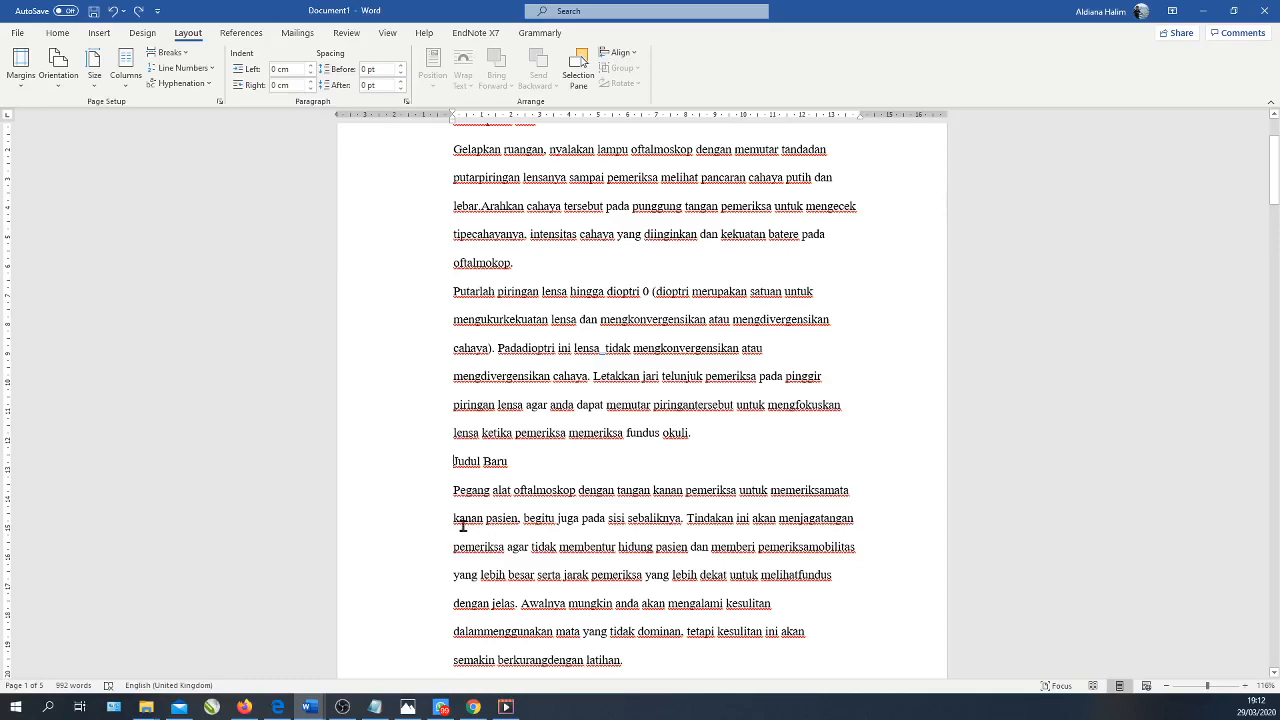
{"action": "left_click", "coordinate": [188, 56]}
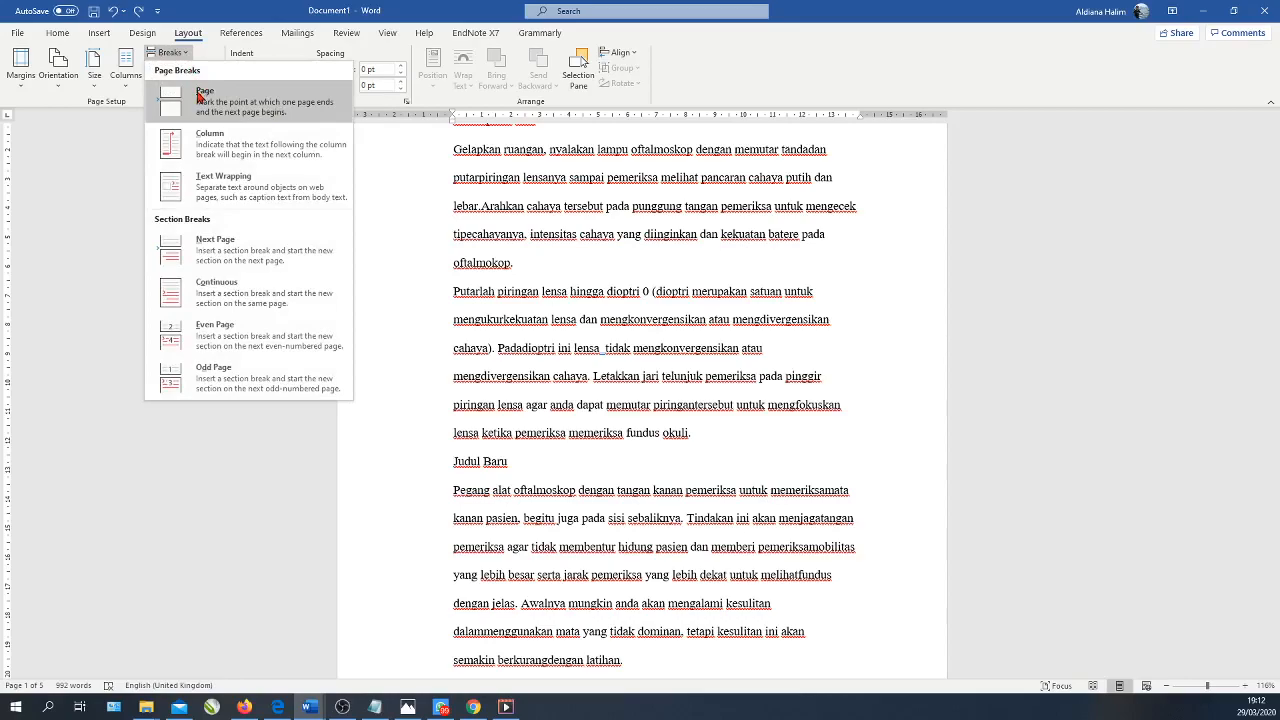
{"action": "left_click", "coordinate": [199, 96]}
{"action": "scroll", "coordinate": [338, 424], "scroll_direction": "down", "scroll_amount": 2}
{"action": "scroll", "coordinate": [338, 424], "scroll_direction": "up", "scroll_amount": 10}
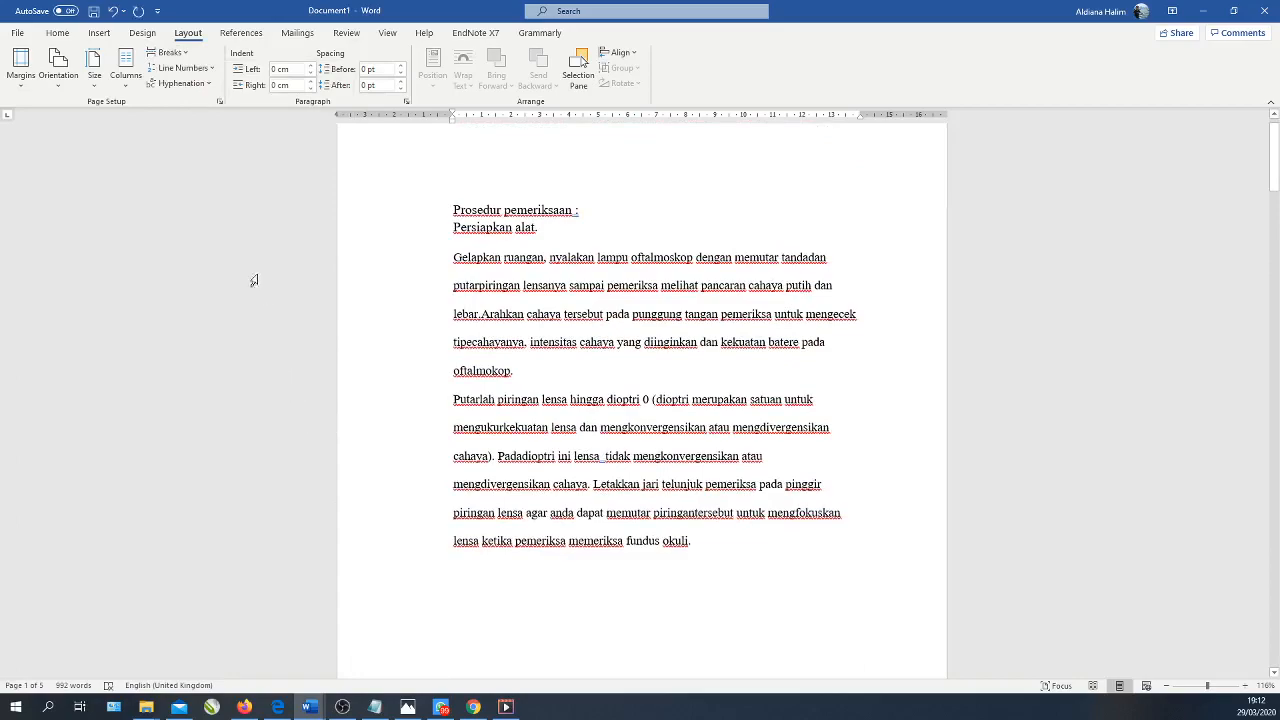
{"action": "left_click", "coordinate": [113, 12]}
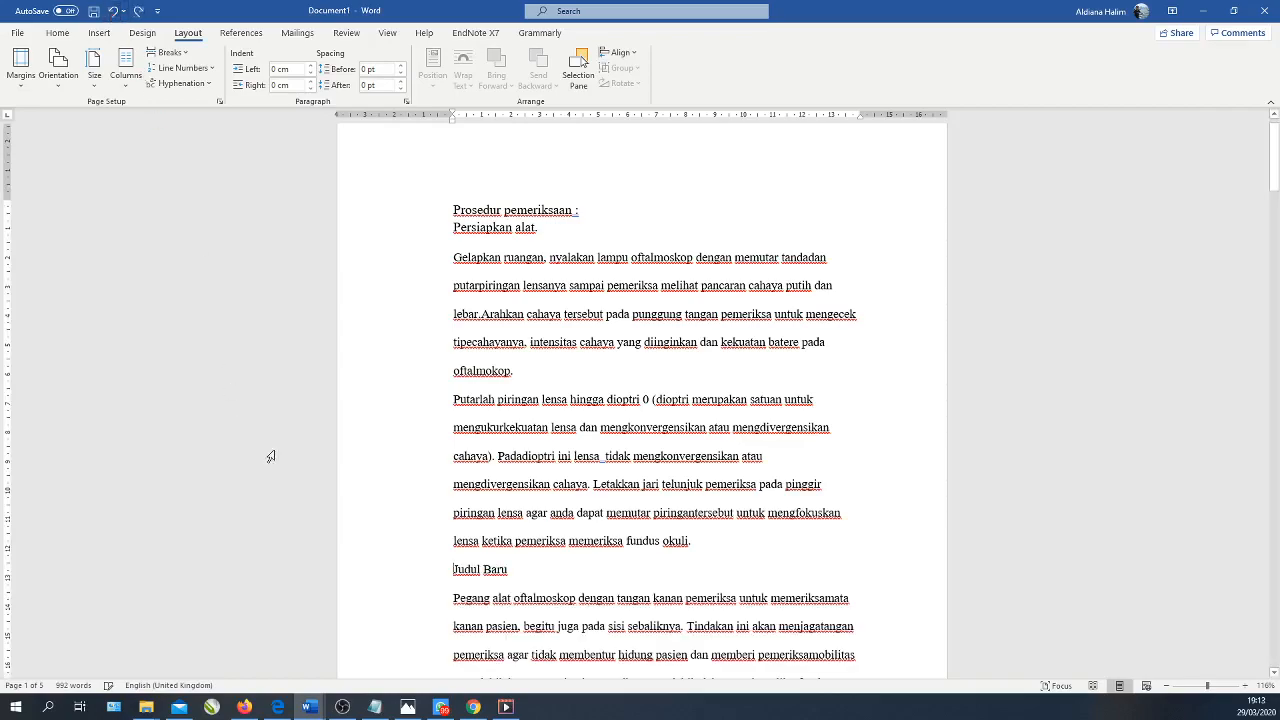
Insert a page break before the "Judul Baru" heading, undo and redo it, and check both sides of the break.
{"action": "scroll", "coordinate": [354, 463], "scroll_direction": "down", "scroll_amount": 3}
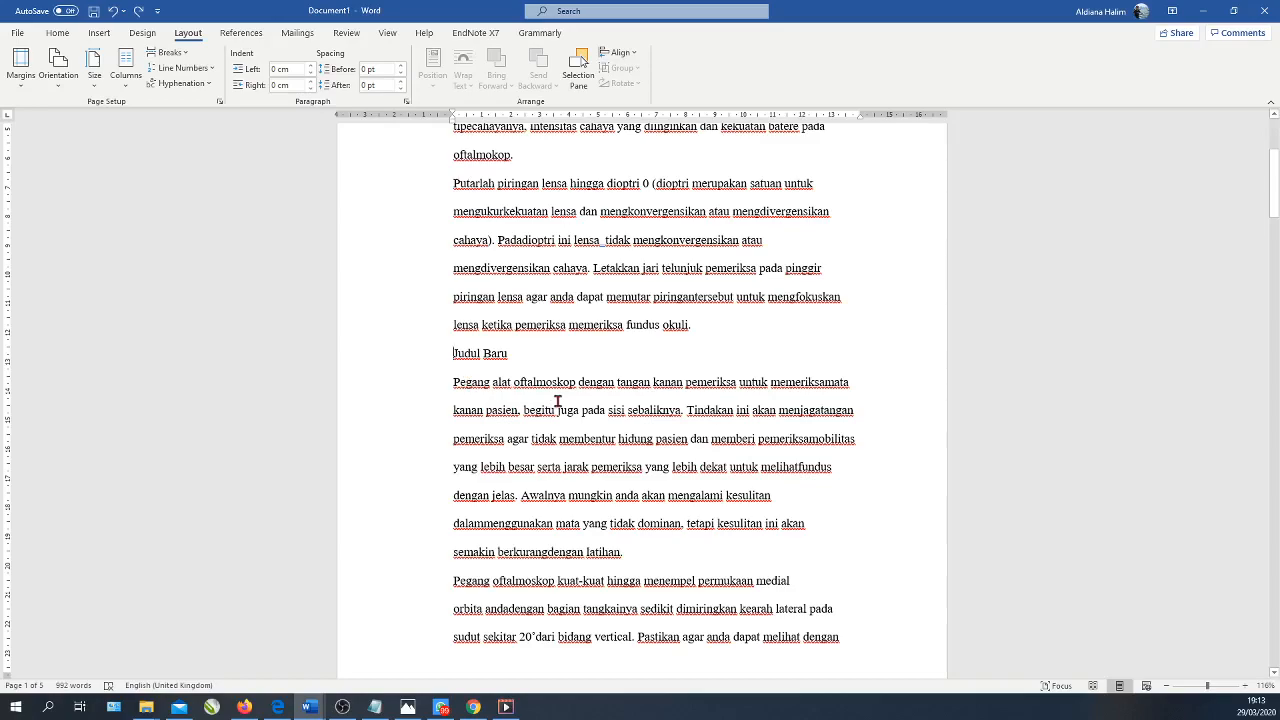
{"action": "key", "text": "ctrl+Return"}
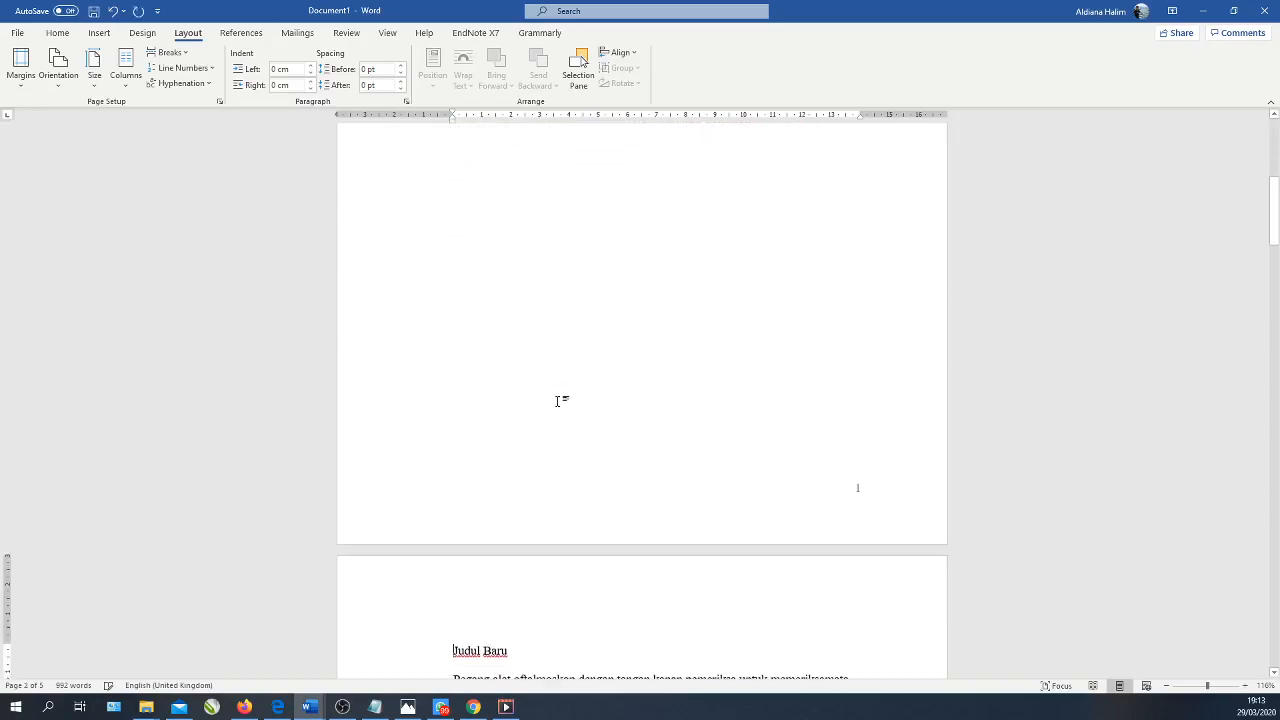
{"action": "left_click", "coordinate": [112, 11]}
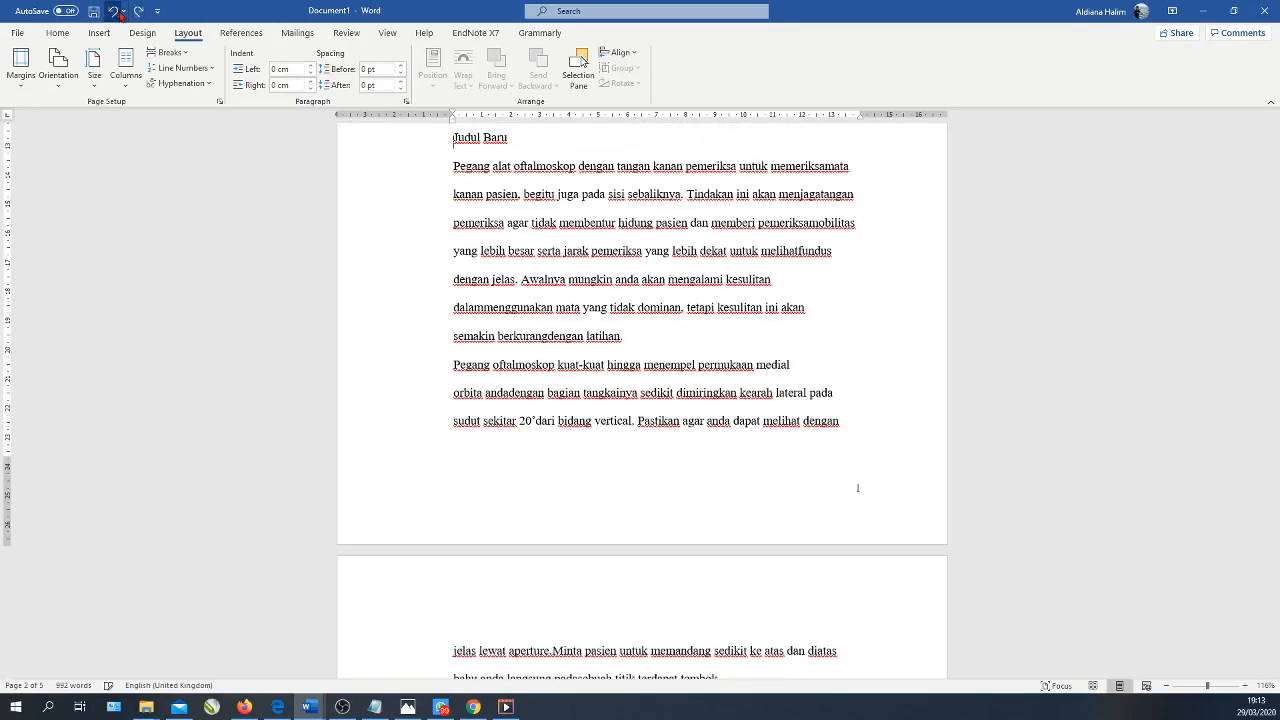
{"action": "scroll", "coordinate": [466, 251], "scroll_direction": "up", "scroll_amount": 2}
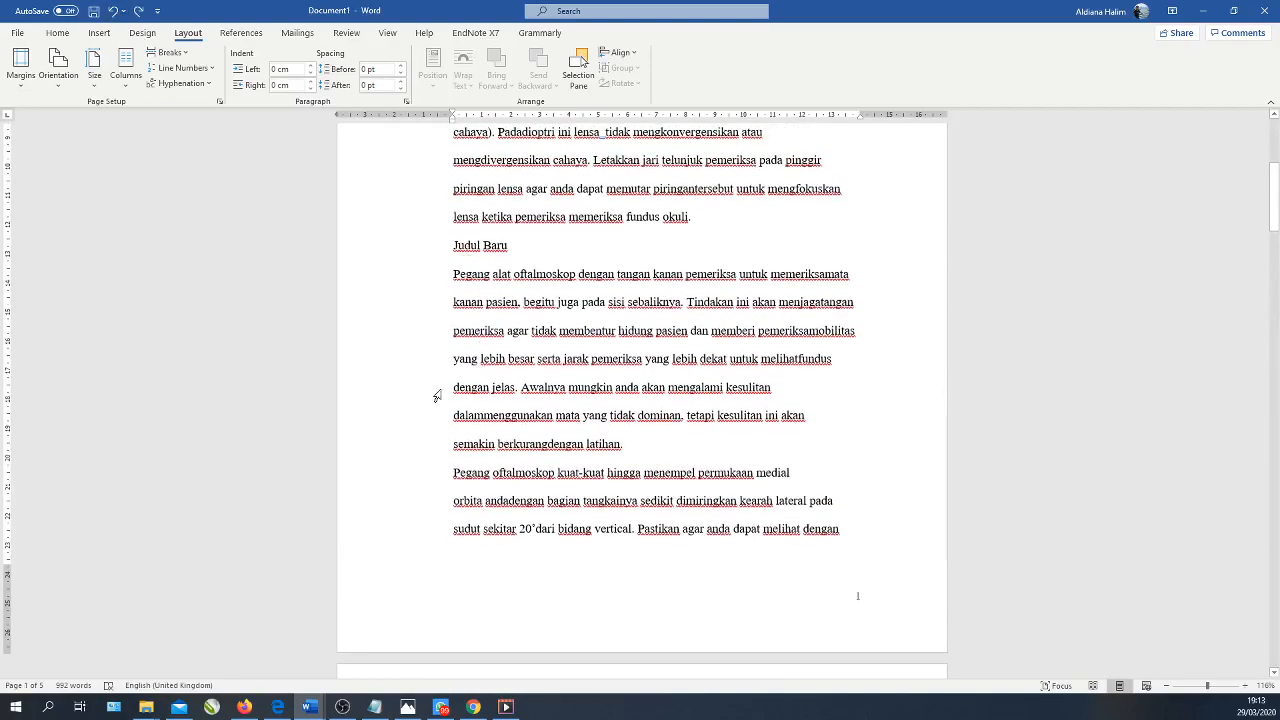
{"action": "key", "text": "ctrl+y"}
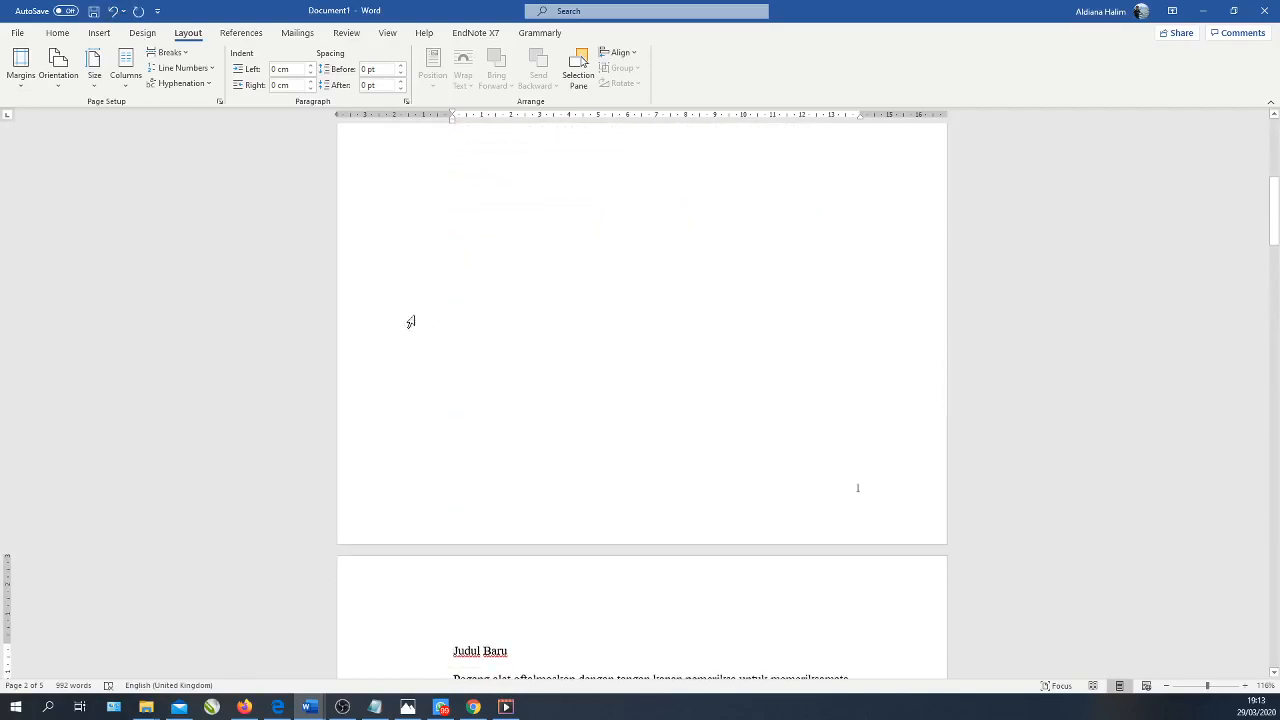
{"action": "key", "text": "ctrl+z"}
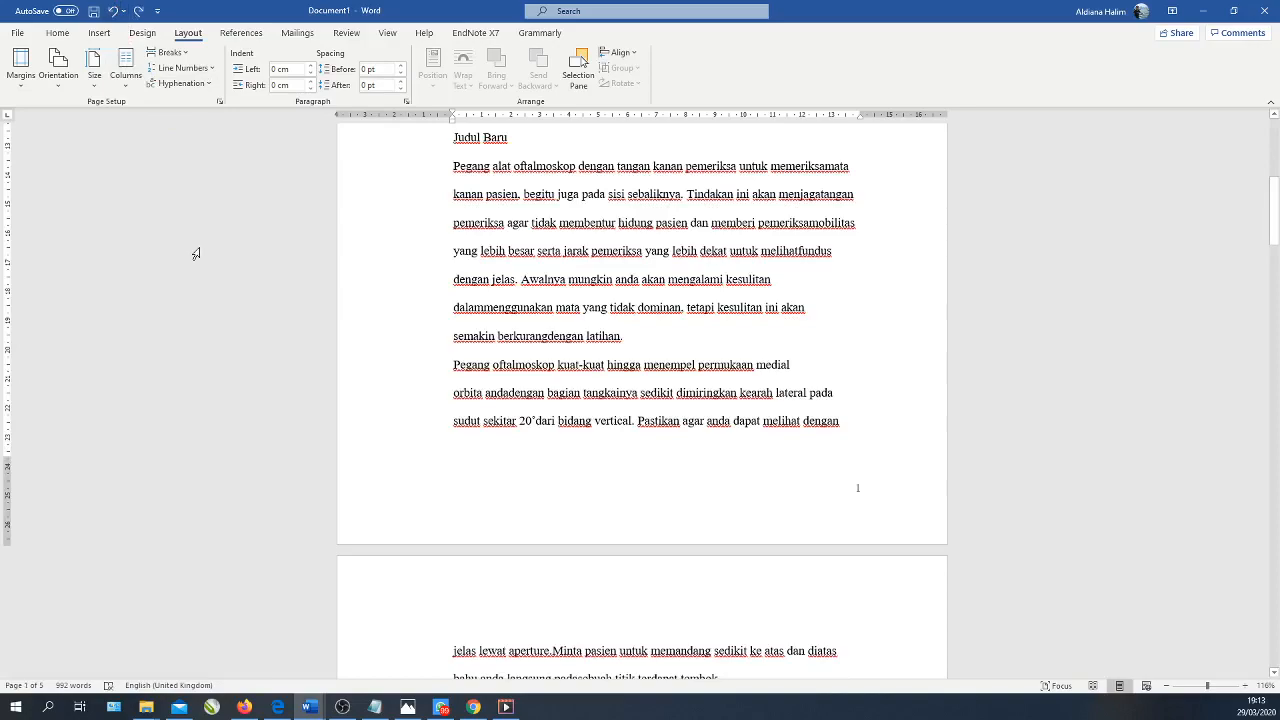
{"action": "key", "text": "ctrl+y"}
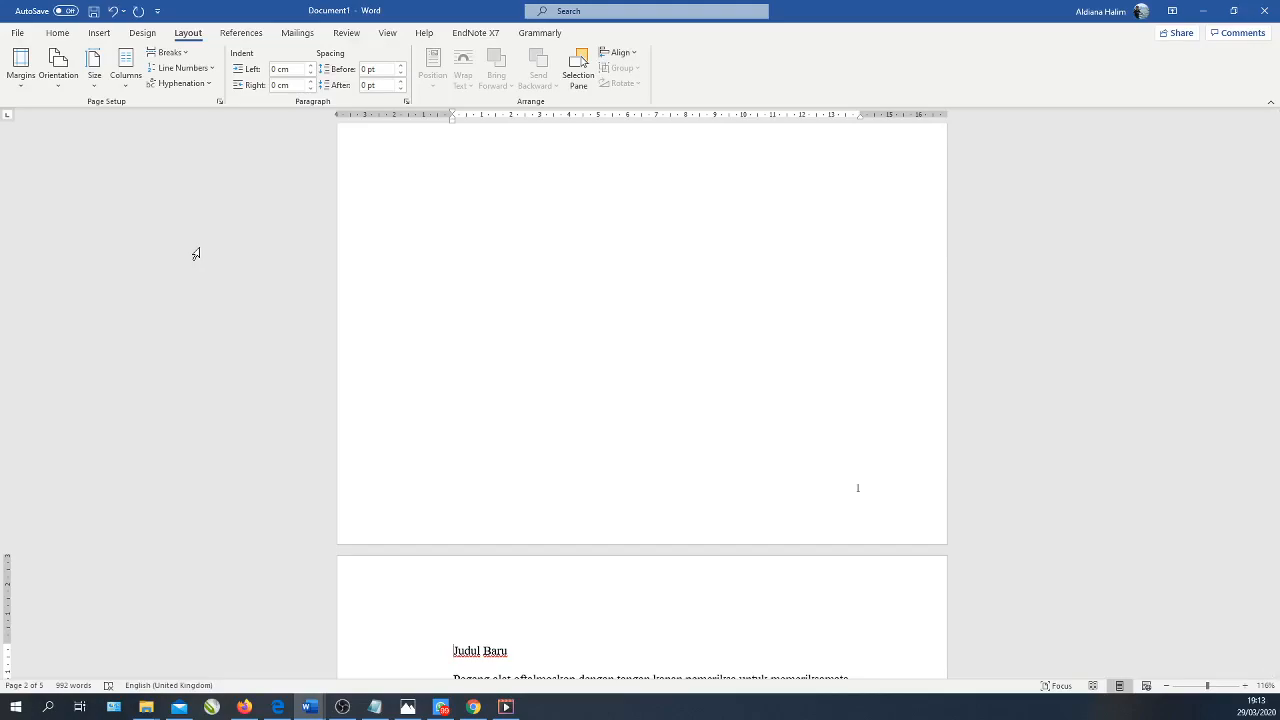
{"action": "scroll", "coordinate": [205, 256], "scroll_direction": "up", "scroll_amount": 4}
{"action": "scroll", "coordinate": [210, 258], "scroll_direction": "down", "scroll_amount": 2}
{"action": "scroll", "coordinate": [211, 258], "scroll_direction": "down", "scroll_amount": 4}
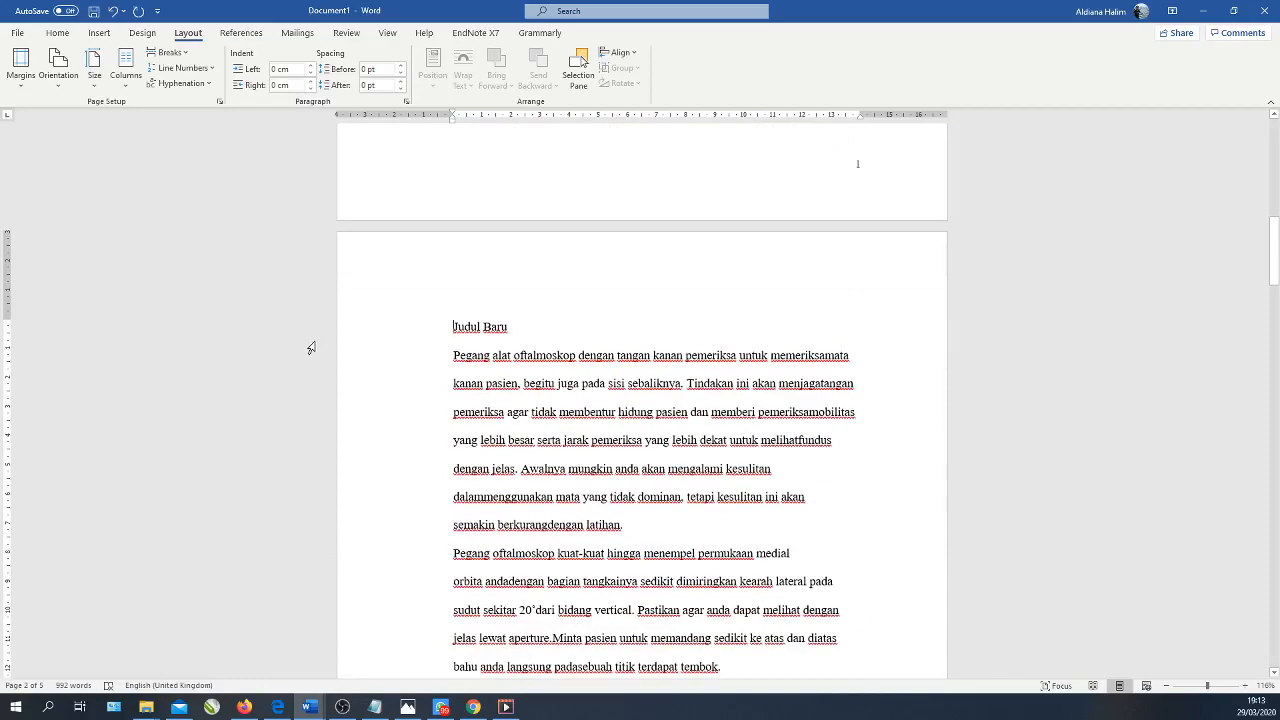
{"action": "scroll", "coordinate": [435, 378], "scroll_direction": "up", "scroll_amount": 5}
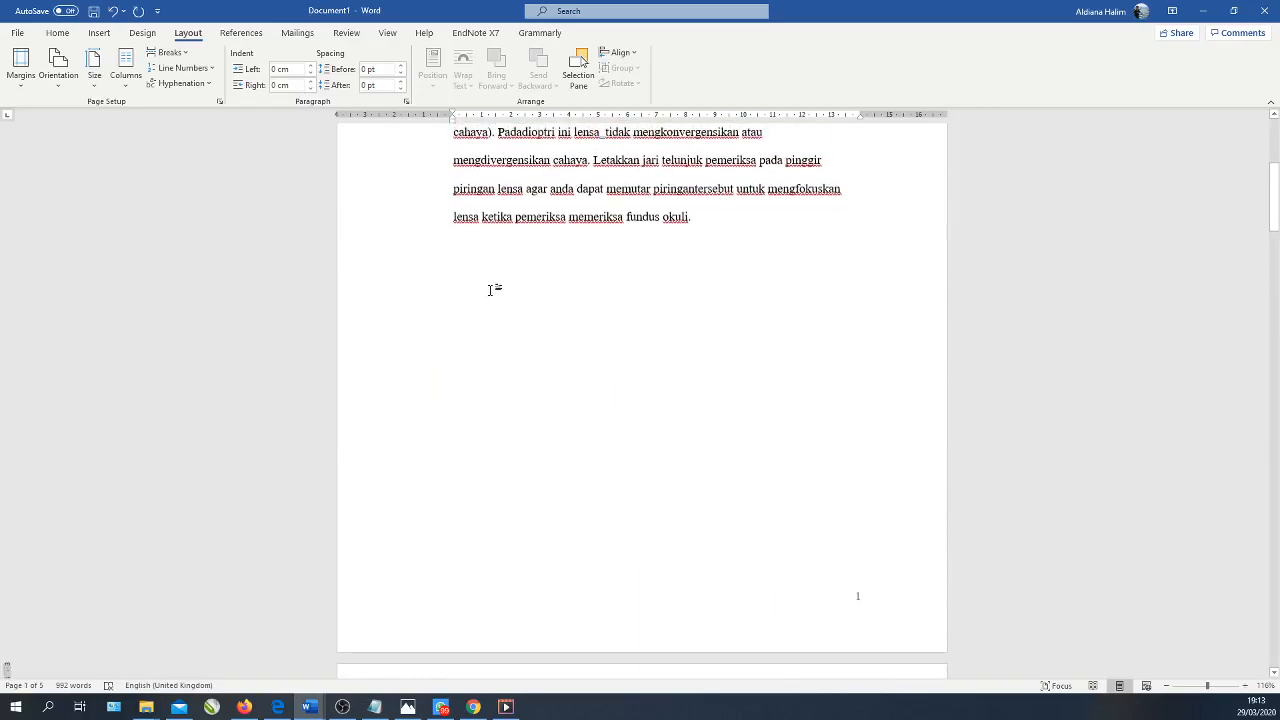
{"action": "scroll", "coordinate": [471, 391], "scroll_direction": "down", "scroll_amount": 4}
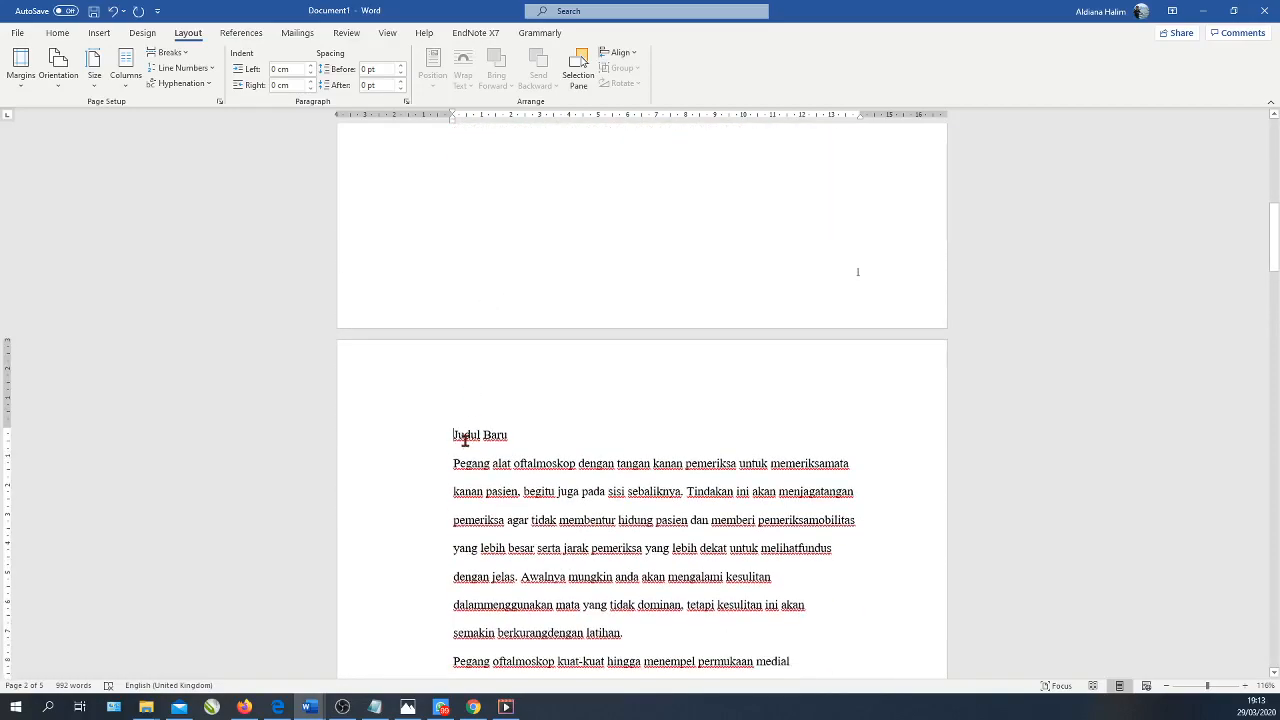
{"action": "scroll", "coordinate": [488, 289], "scroll_direction": "up", "scroll_amount": 5}
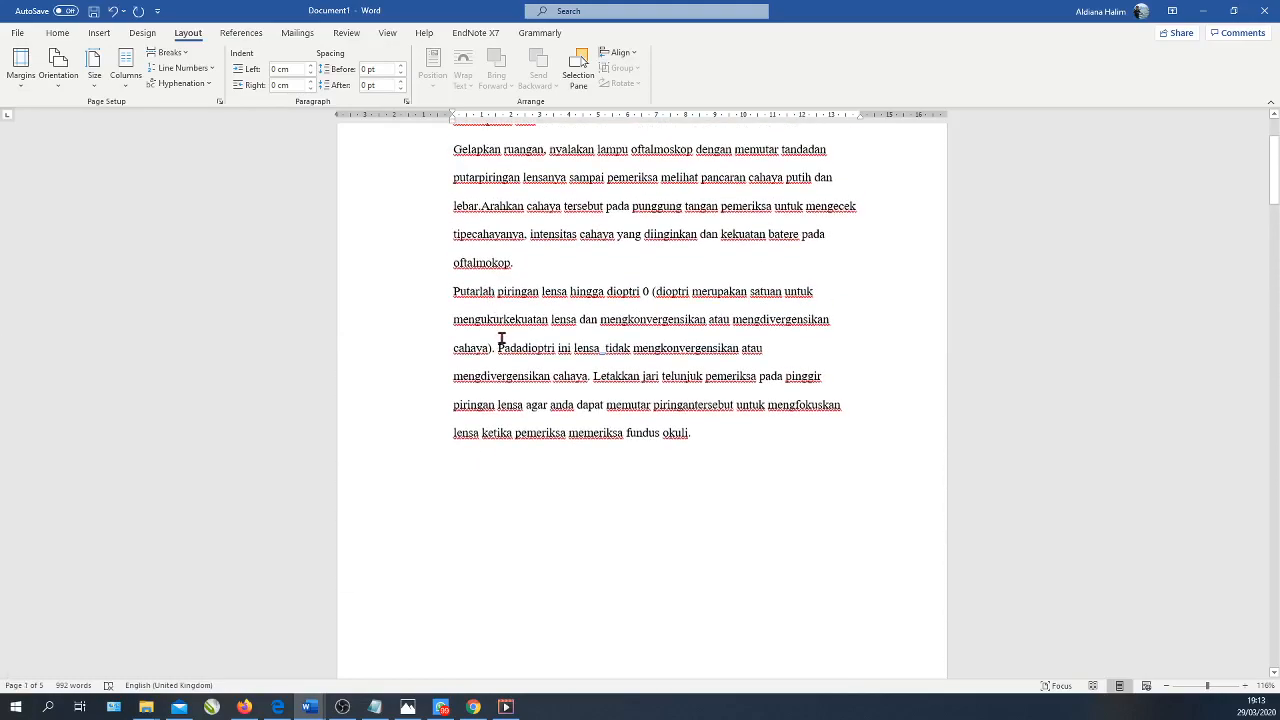
Delete the page break and the leftover empty line before the "Judul Baru" heading, undoing and redoing the removal.
{"action": "left_click", "coordinate": [514, 463]}
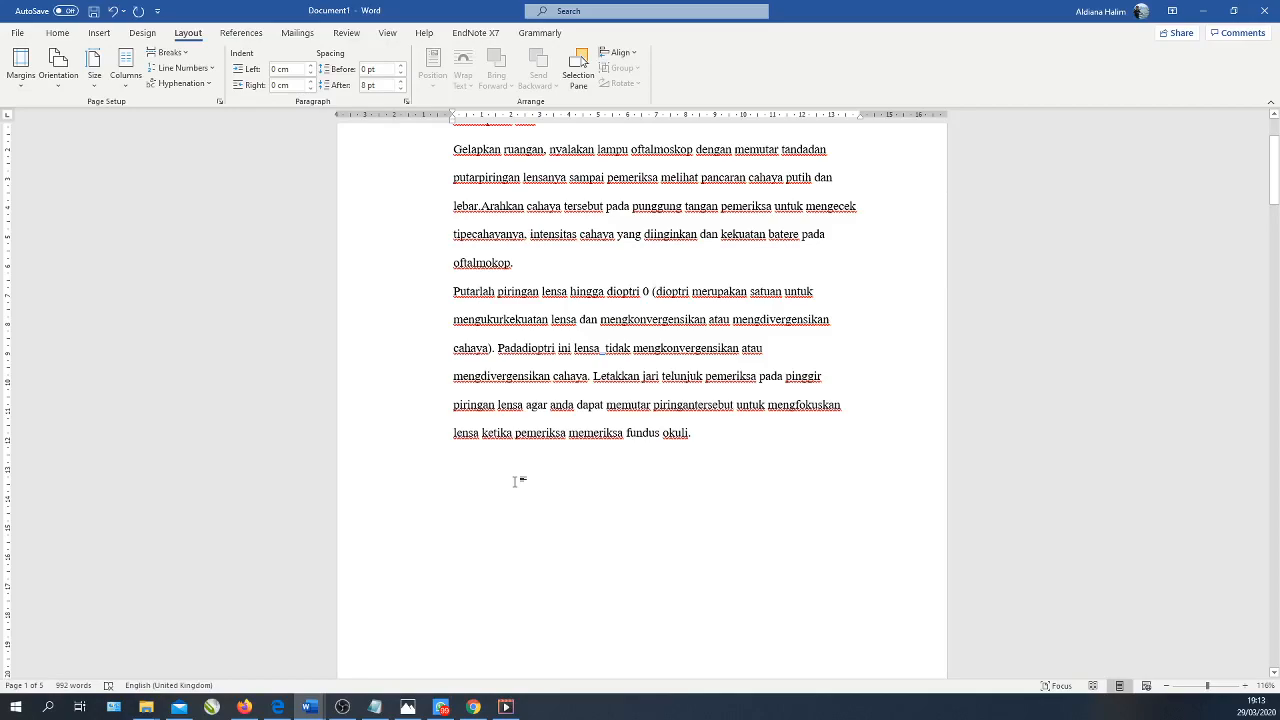
{"action": "key", "text": "Delete"}
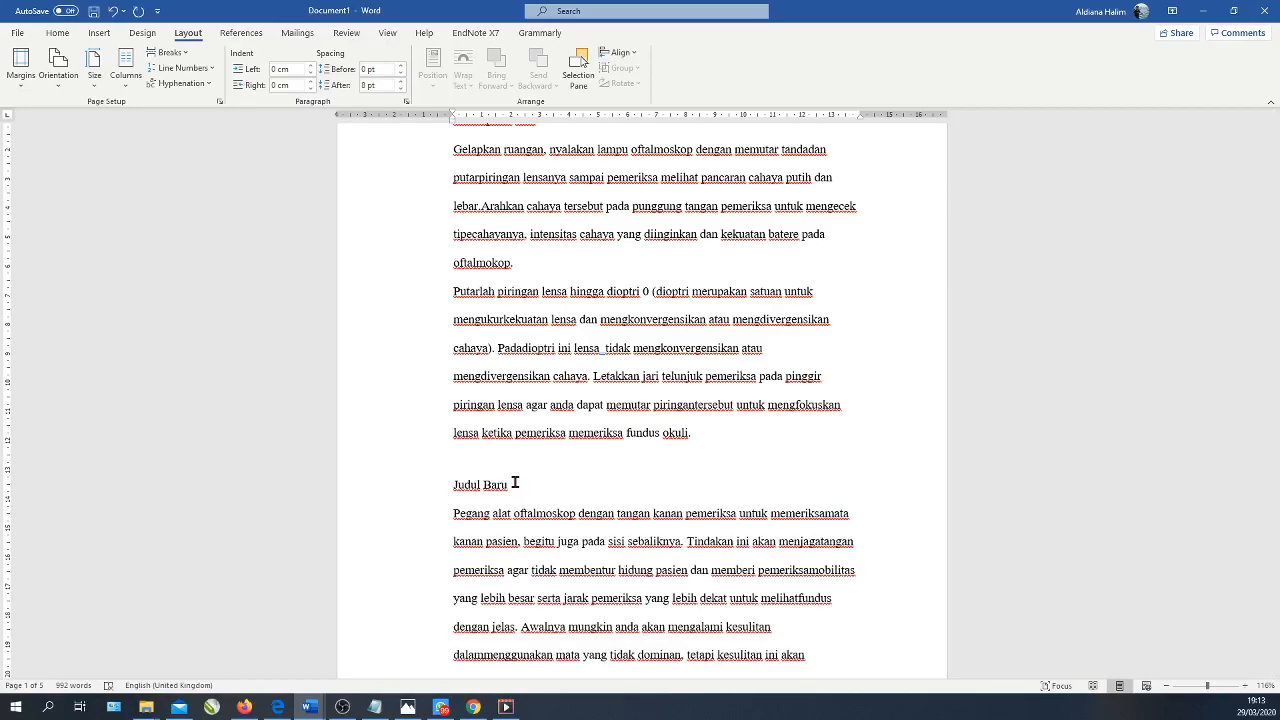
{"action": "left_click", "coordinate": [113, 11]}
{"action": "key", "text": "ctrl+y"}
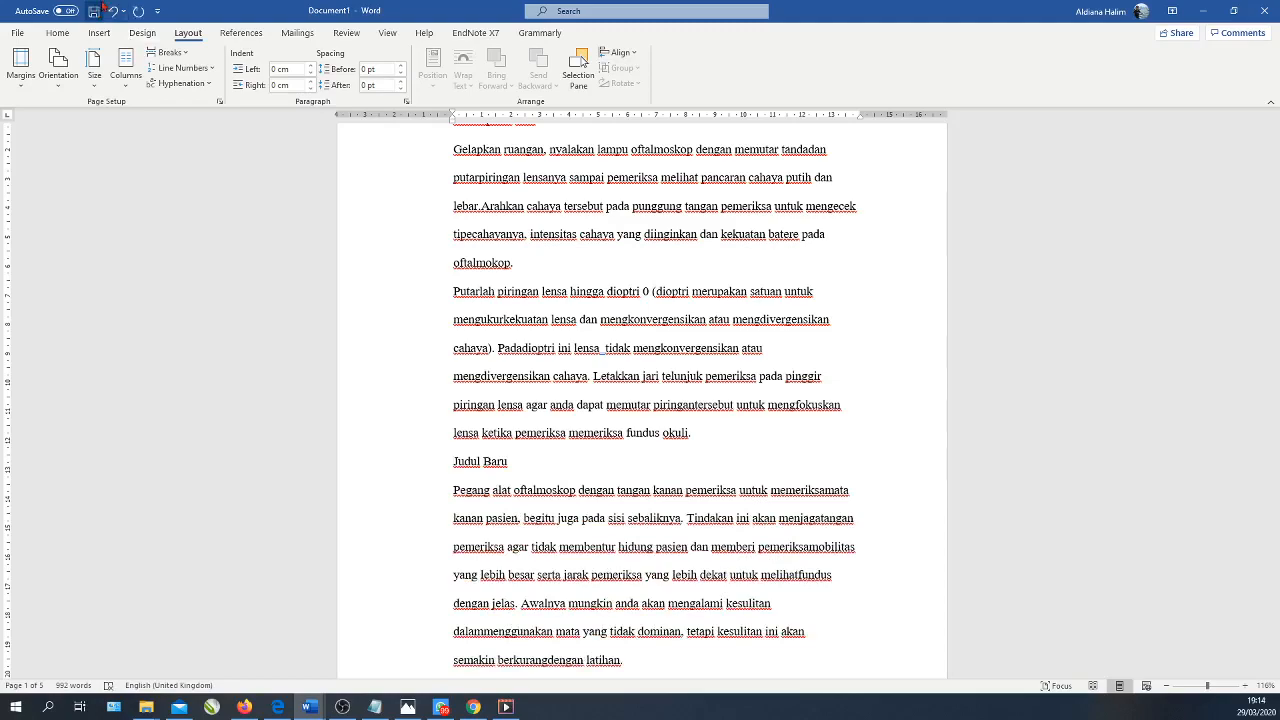
{"action": "left_click", "coordinate": [111, 11]}
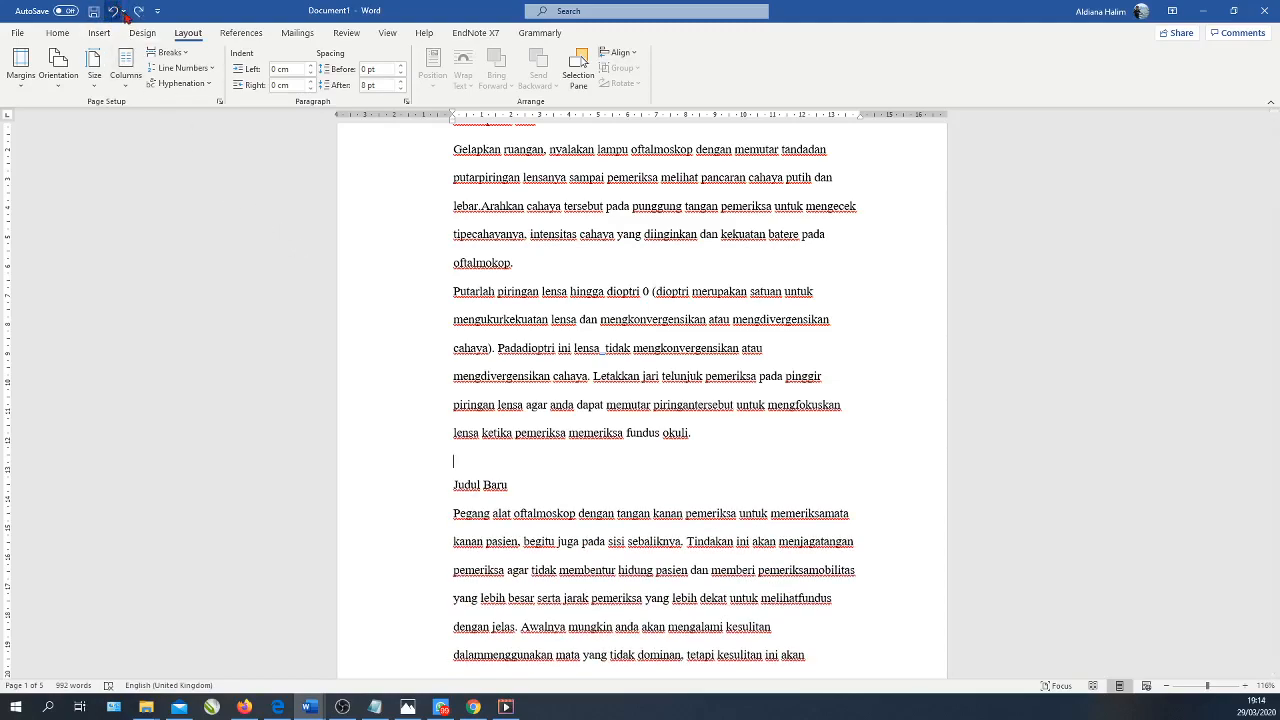
{"action": "key", "text": "ctrl+y"}
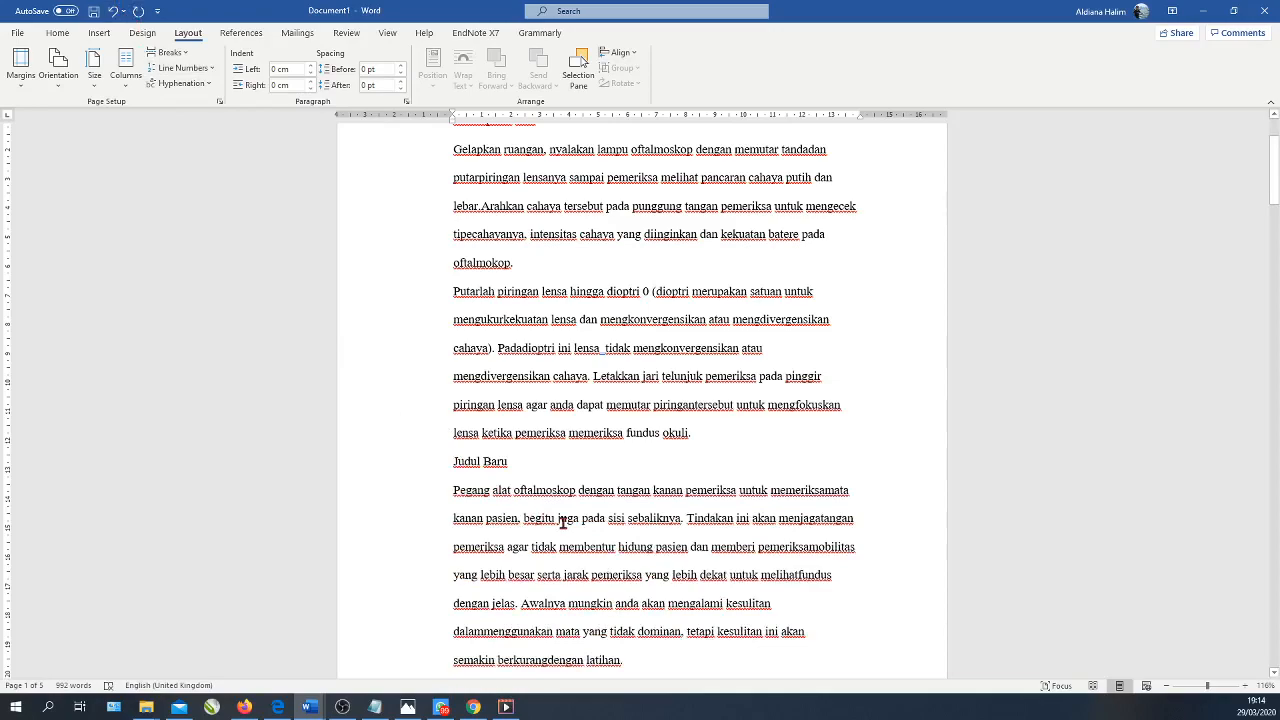
Try a page break before the "Judul Baru" heading, once with the Page option of the layout breaks and once directly, undoing each.
{"action": "left_click", "coordinate": [170, 52]}
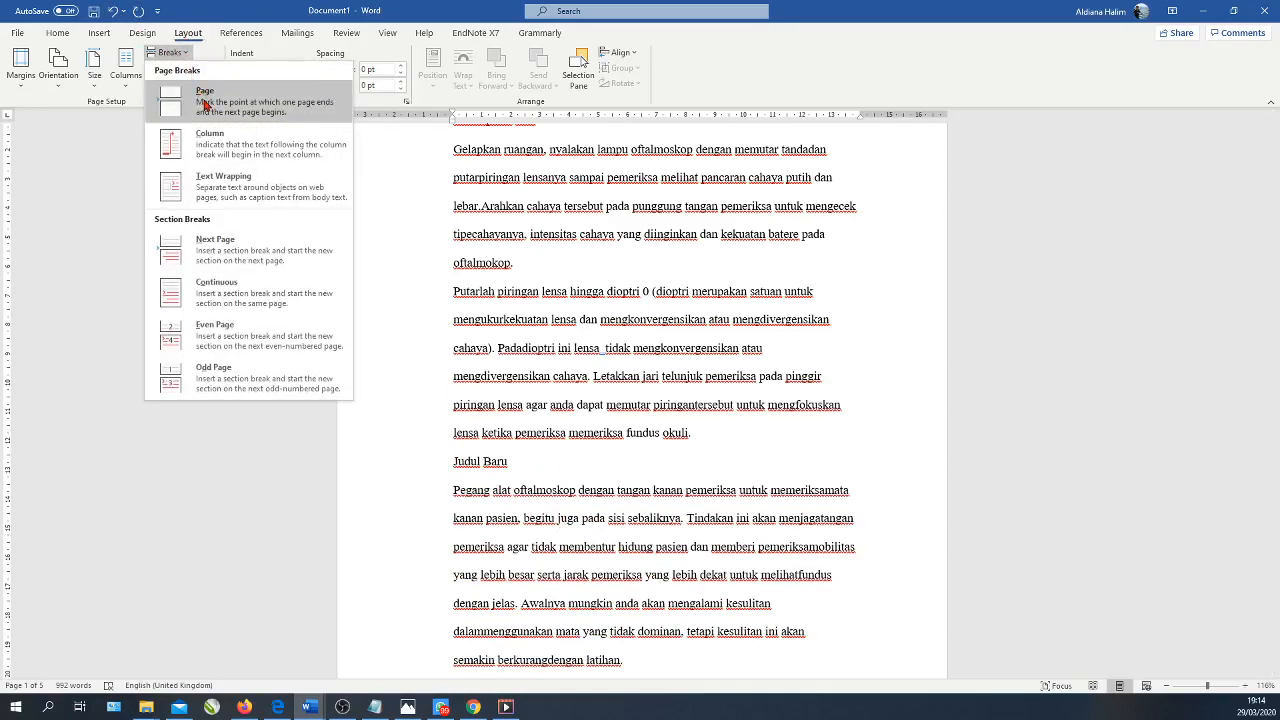
{"action": "left_click", "coordinate": [204, 100]}
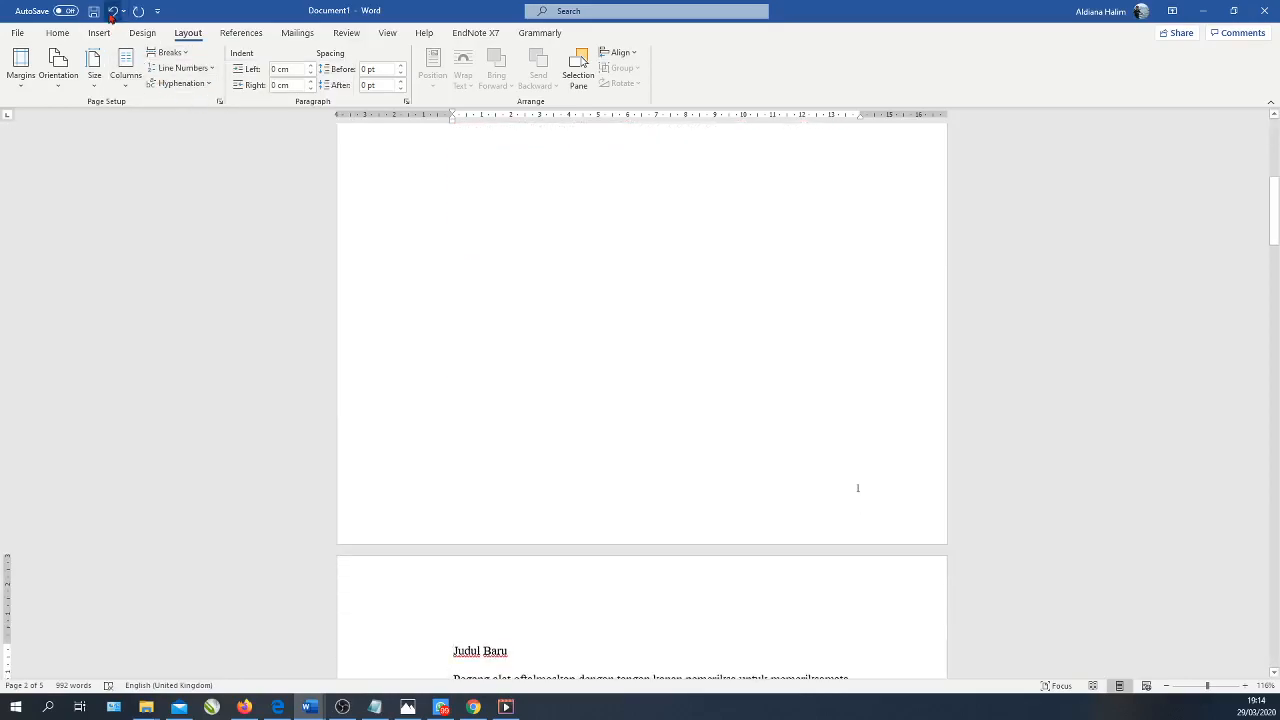
{"action": "left_click", "coordinate": [112, 11]}
{"action": "scroll", "coordinate": [300, 260], "scroll_direction": "up", "scroll_amount": 3}
{"action": "scroll", "coordinate": [311, 270], "scroll_direction": "up", "scroll_amount": 1}
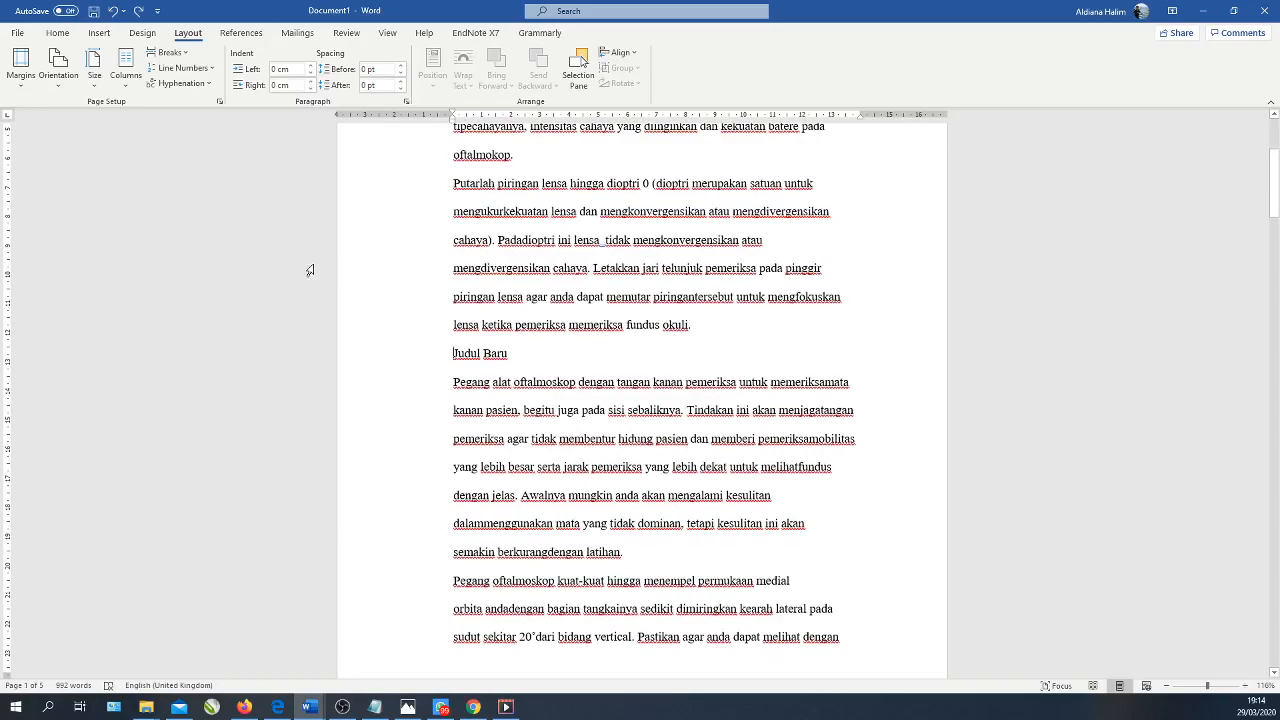
{"action": "key", "text": "ctrl+Return"}
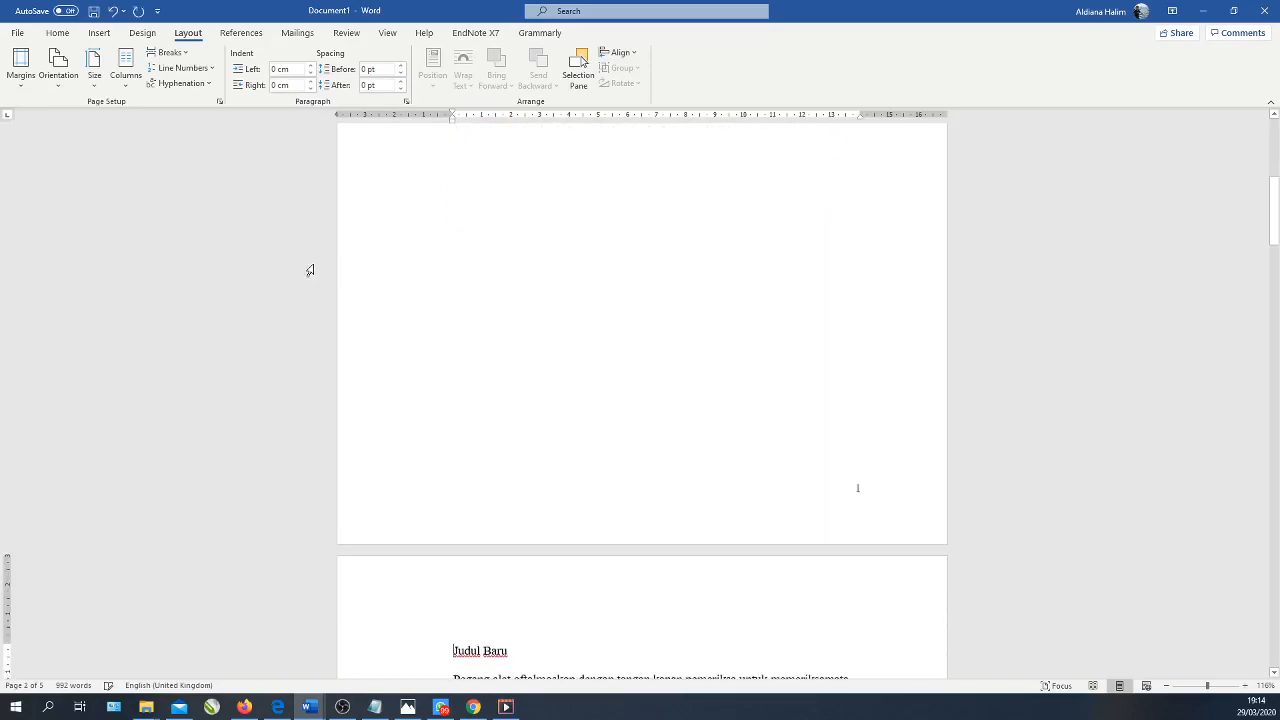
{"action": "left_click", "coordinate": [112, 11]}
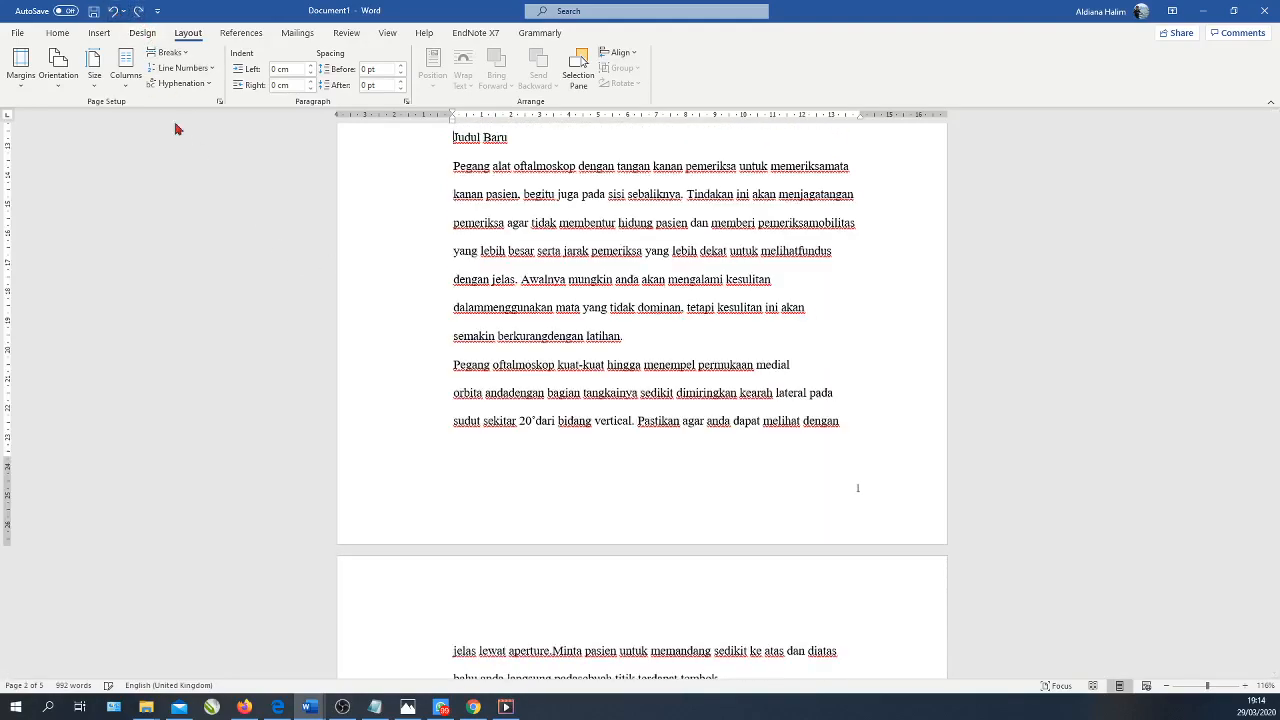
{"action": "scroll", "coordinate": [369, 263], "scroll_direction": "up", "scroll_amount": 2}
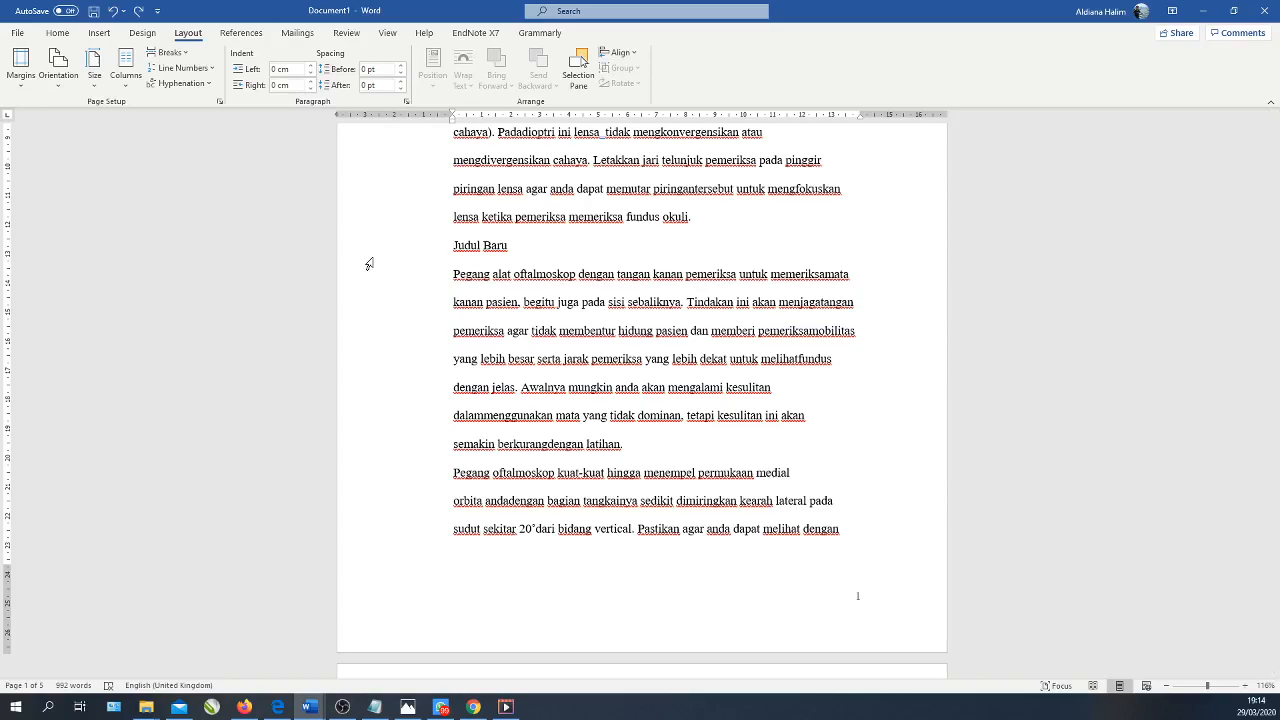
Try to push the "Judul Baru" heading onto the next page with a run of empty paragraphs, and undo them.
{"action": "key", "text": "Return"}
{"action": "key", "text": "Return"}
{"action": "key", "text": "Return"}
{"action": "key", "text": "Return"}
{"action": "key", "text": "Return"}
{"action": "key", "text": "Return"}
{"action": "key", "text": "Return"}
{"action": "key", "text": "Return"}
{"action": "key", "text": "Return"}
{"action": "key", "text": "Return"}
{"action": "key", "text": "Return"}
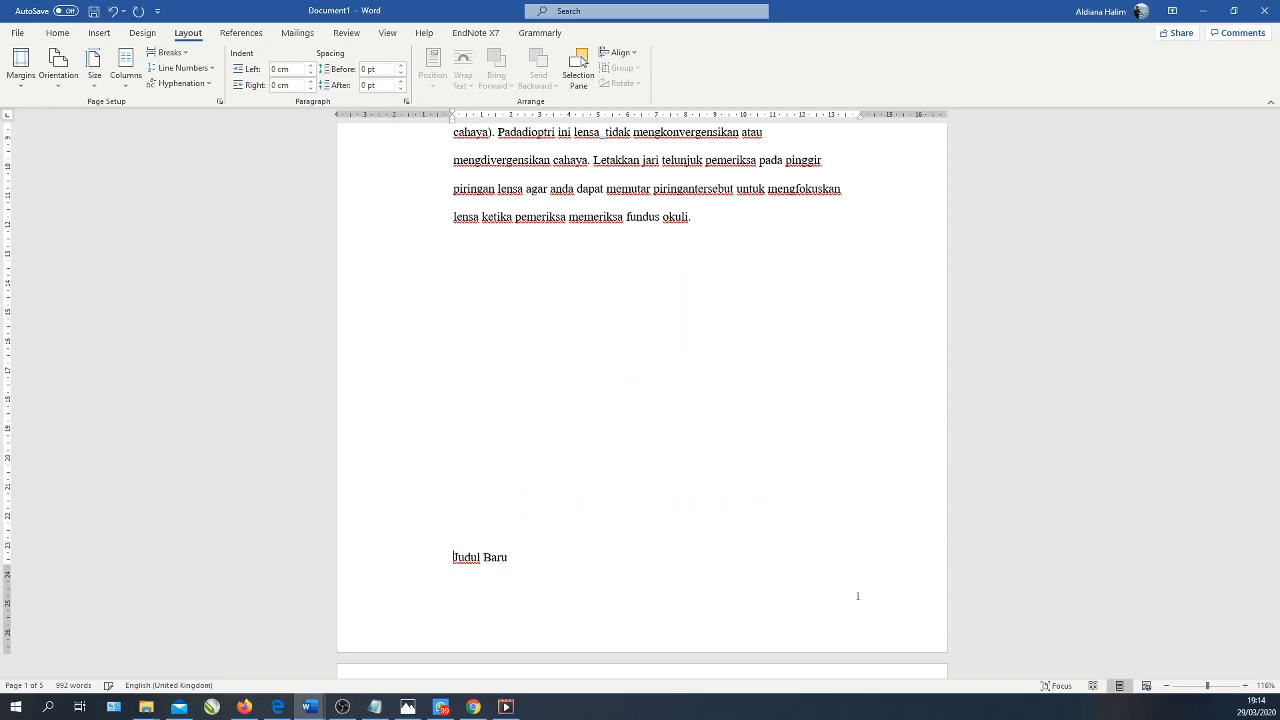
{"action": "key", "text": "Return"}
{"action": "scroll", "coordinate": [357, 229], "scroll_direction": "up", "scroll_amount": 5}
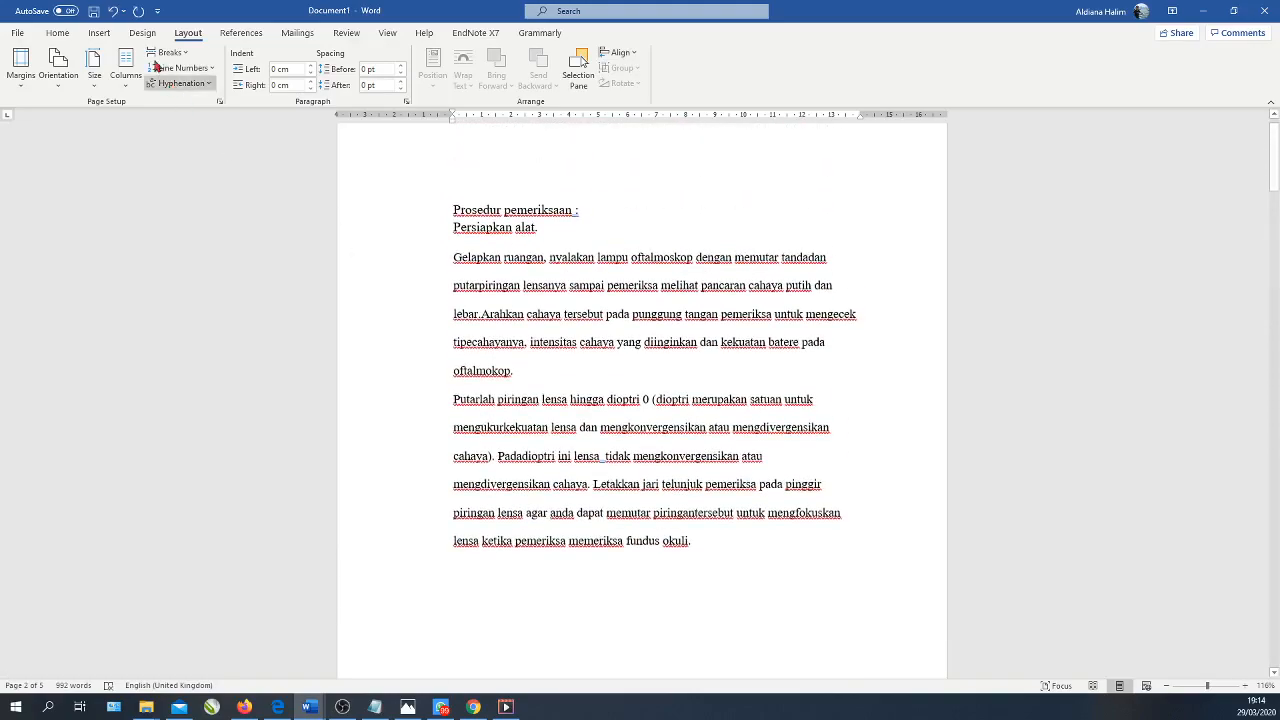
{"action": "left_click", "coordinate": [113, 13]}
Insert a page break directly before the "Judul Baru" heading.
{"action": "scroll", "coordinate": [309, 384], "scroll_direction": "down", "scroll_amount": 3}
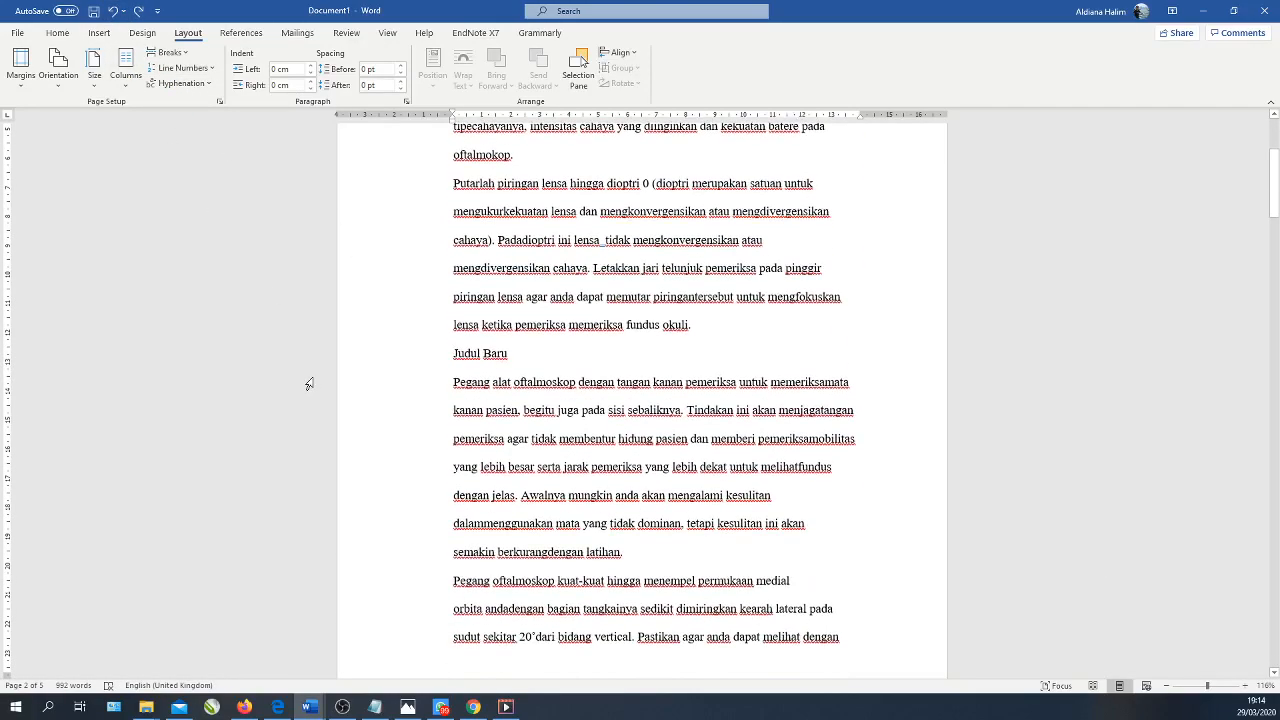
{"action": "key", "text": "ctrl+Return"}
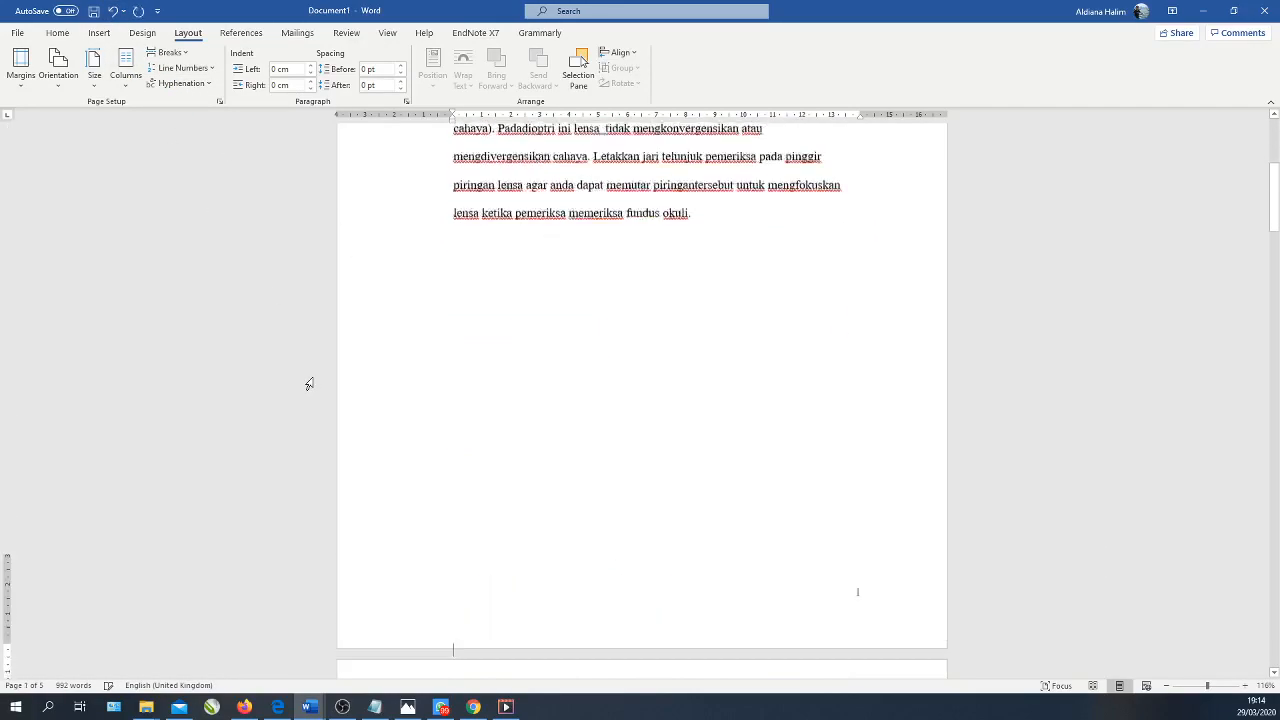